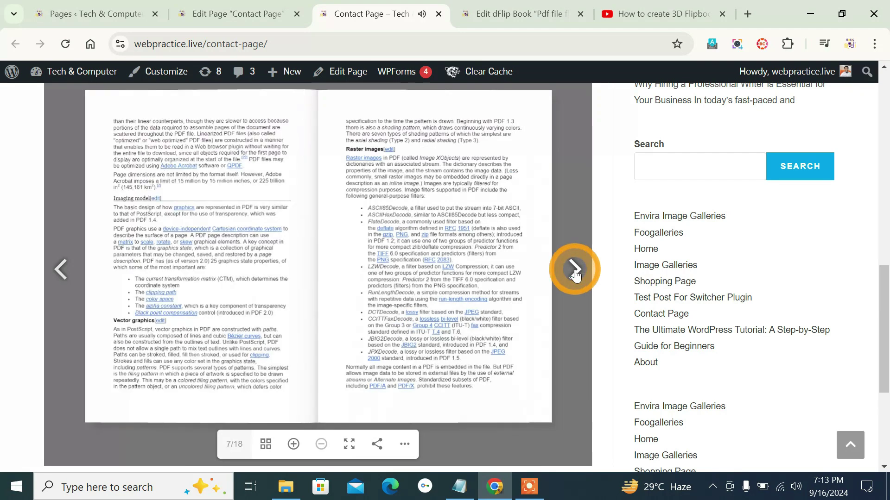
Page backward and forward through the PDF flipbook embedded on the Contact Page.
click(575, 270)
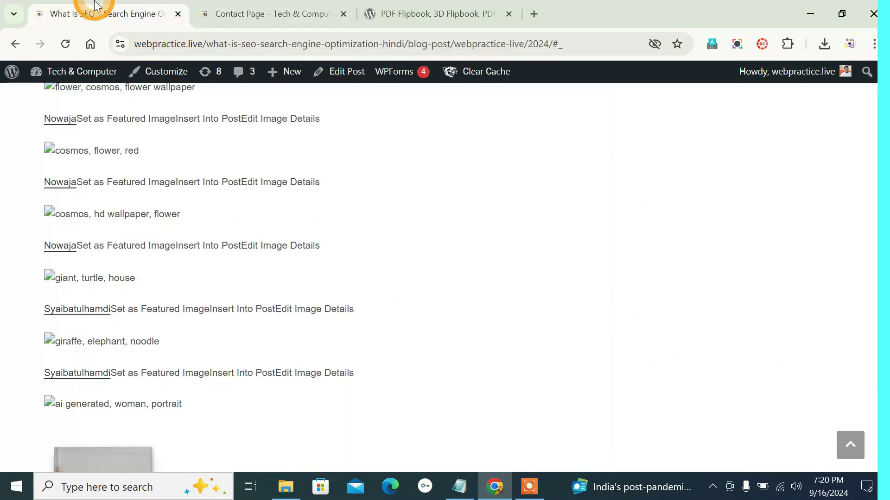
click(298, 11)
click(426, 13)
click(327, 11)
scroll(325, 121, down, 5)
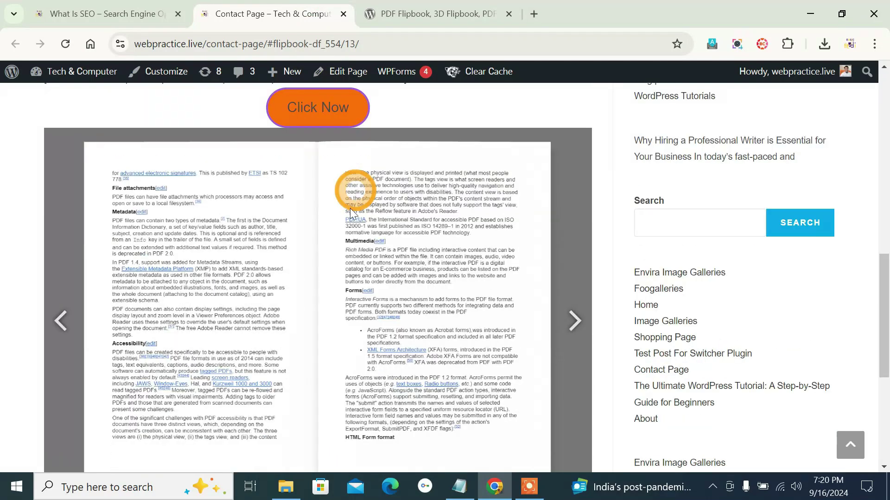
click(61, 321)
click(62, 321)
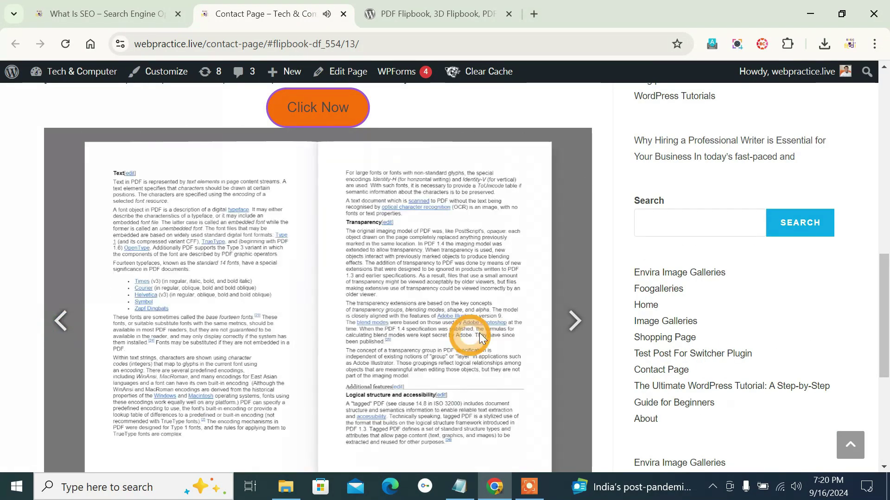
click(52, 324)
click(55, 322)
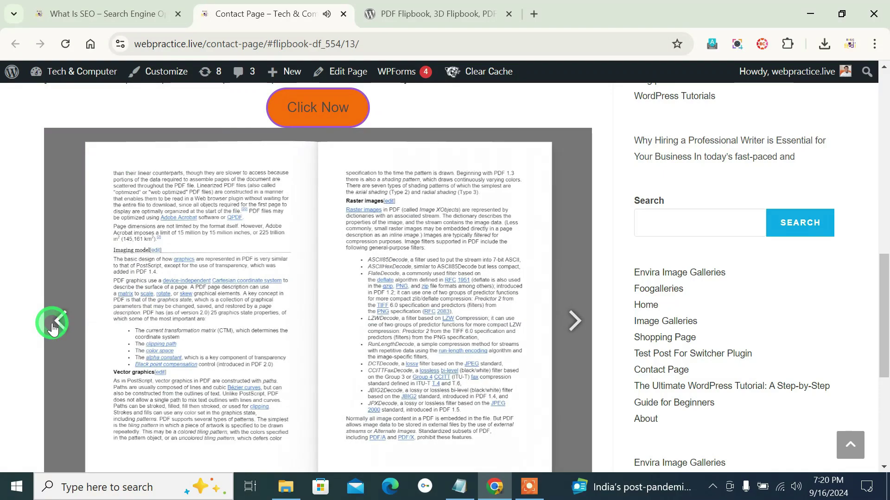
click(575, 323)
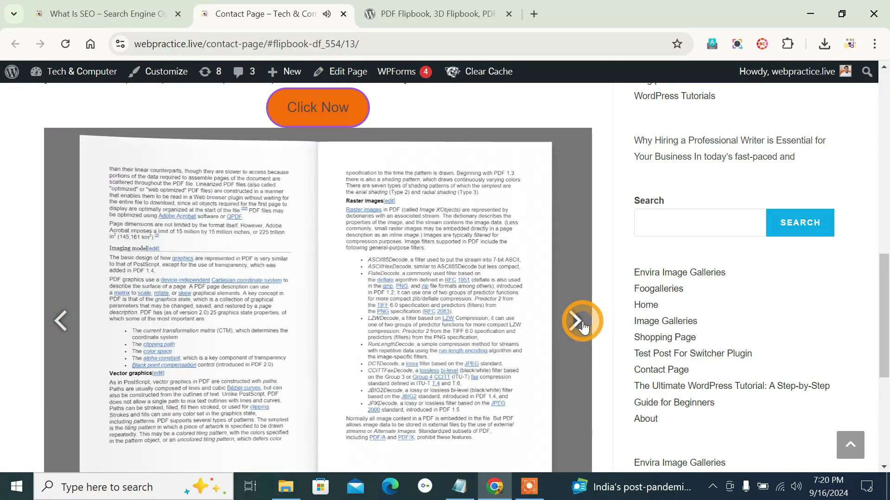
click(575, 322)
click(580, 327)
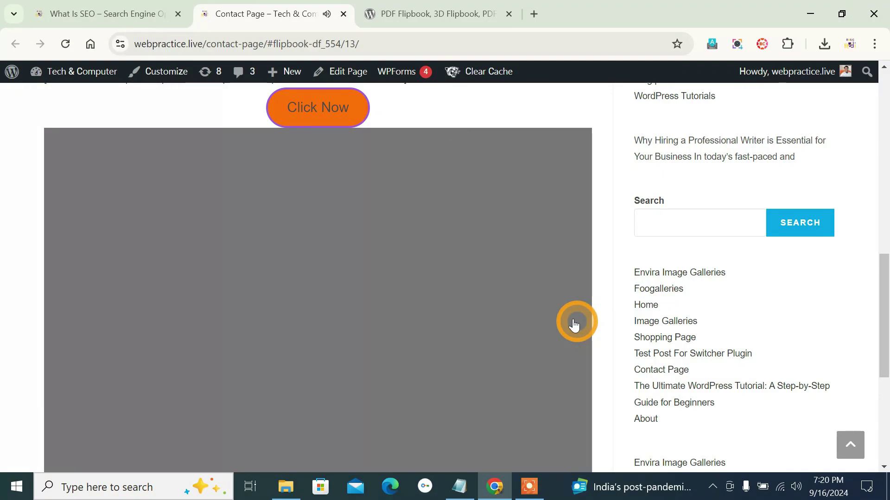
scroll(292, 288, down, 2)
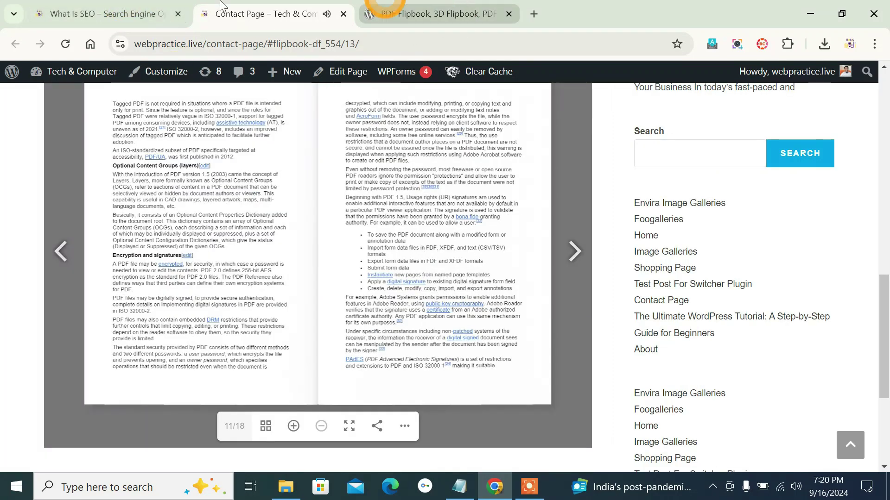
Open the "Pdf file flip" book on the What Is SEO post, flip through its first pages and close it.
click(159, 11)
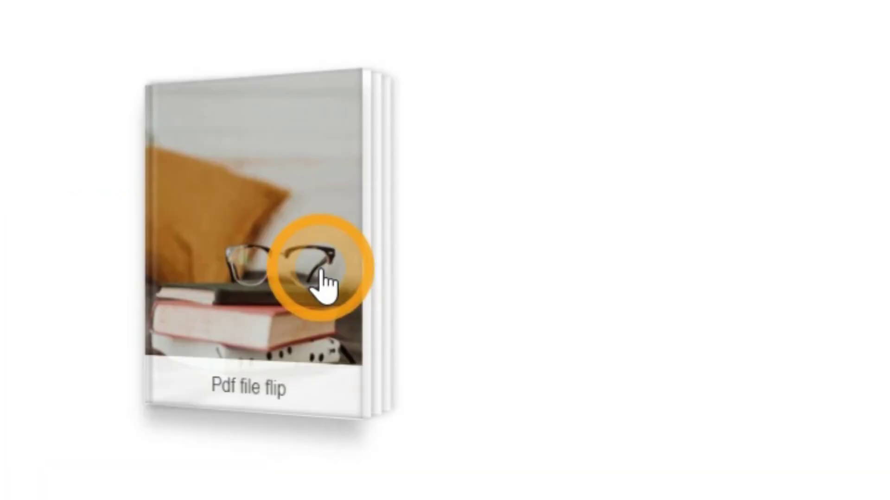
click(111, 297)
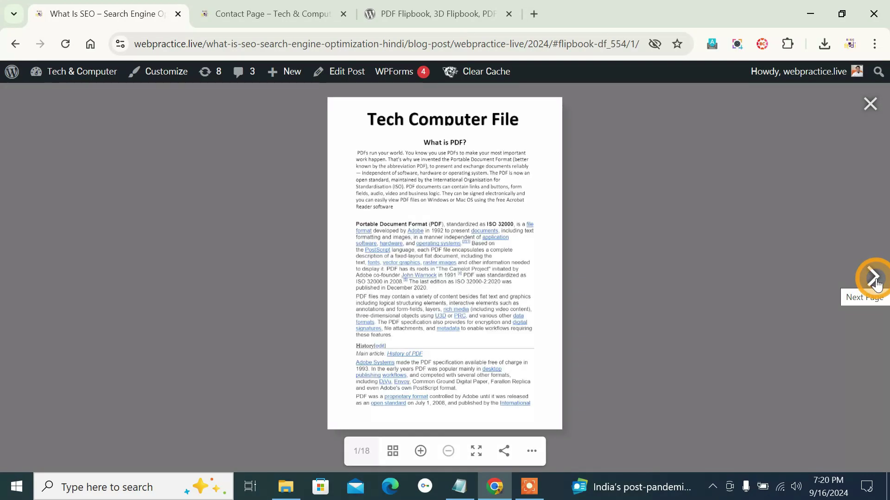
click(874, 278)
click(874, 278)
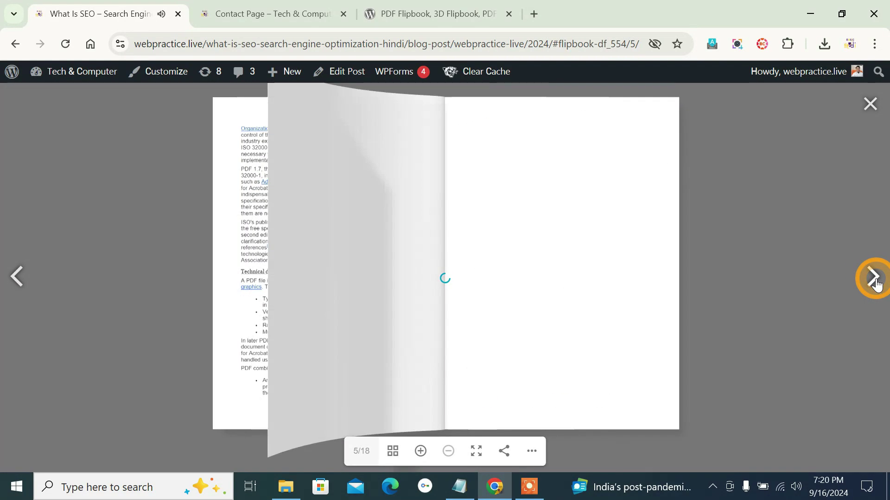
click(871, 106)
Review the DearFlip plugin page on WordPress.org and page through the Contact Page flipbook again.
click(475, 11)
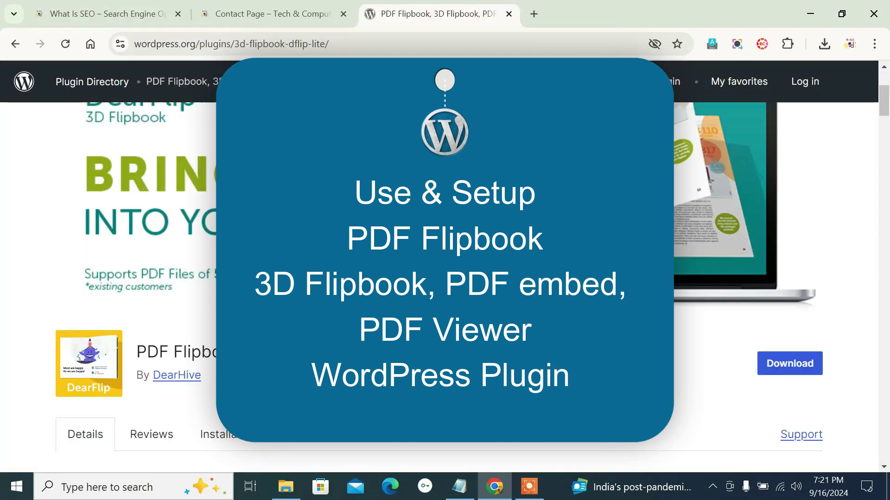
click(427, 404)
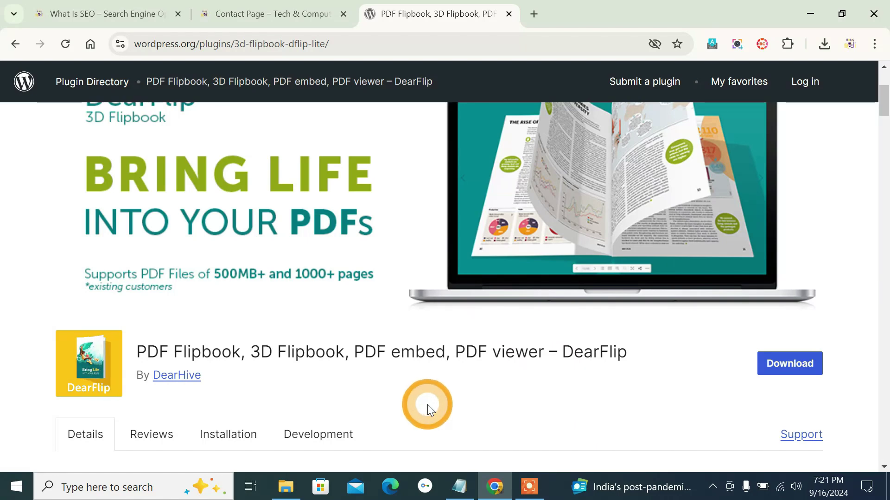
click(147, 4)
click(238, 12)
key(ctrl+shift+Tab)
click(276, 21)
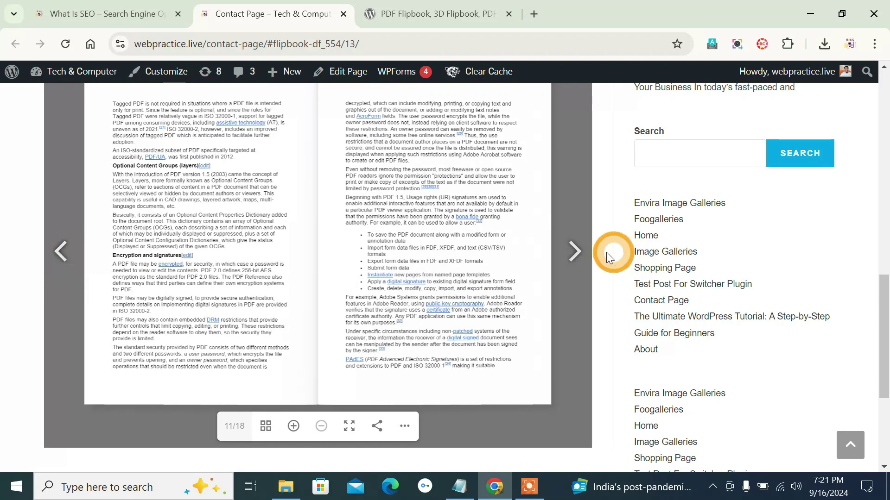
click(579, 255)
click(60, 250)
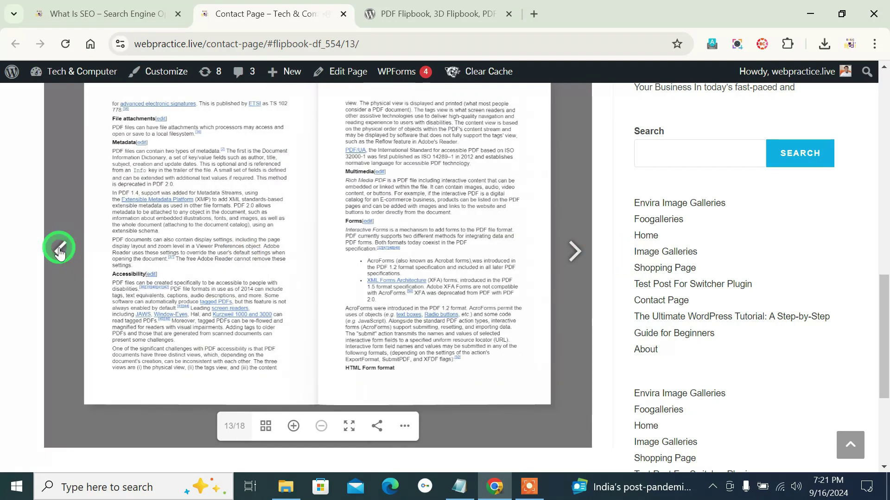
click(60, 250)
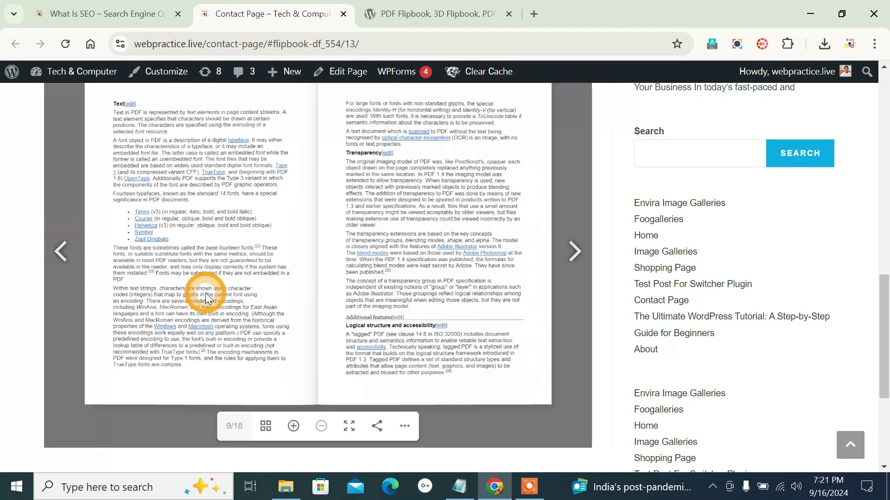
click(452, 11)
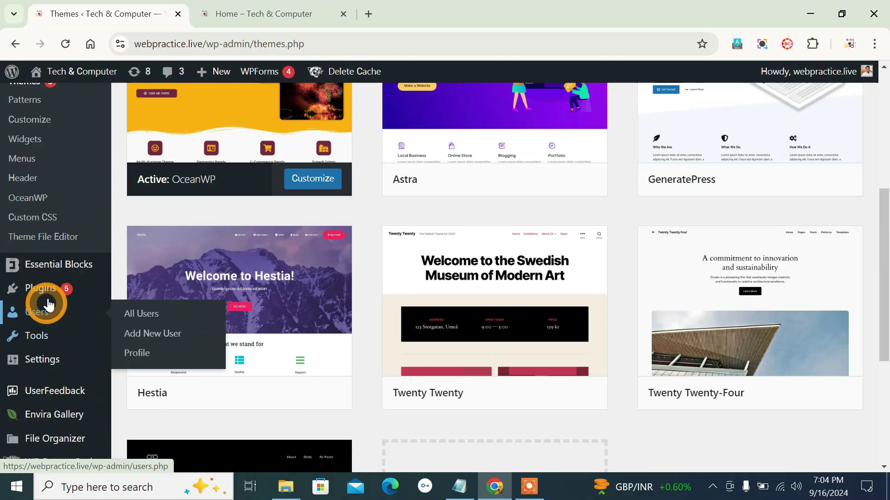
Go to adding a new plugin in the WordPress admin and search the plugins for "PDF Flipbook".
mouse_move(83, 211)
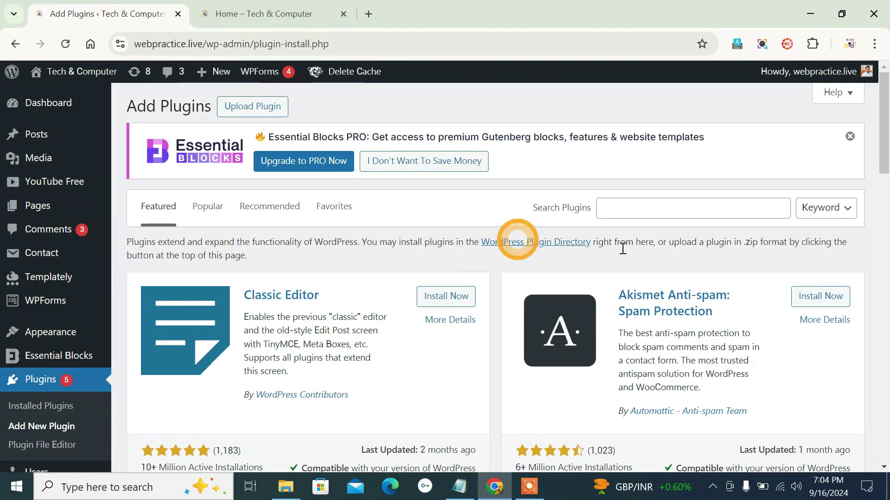
right_click(645, 210)
click(666, 333)
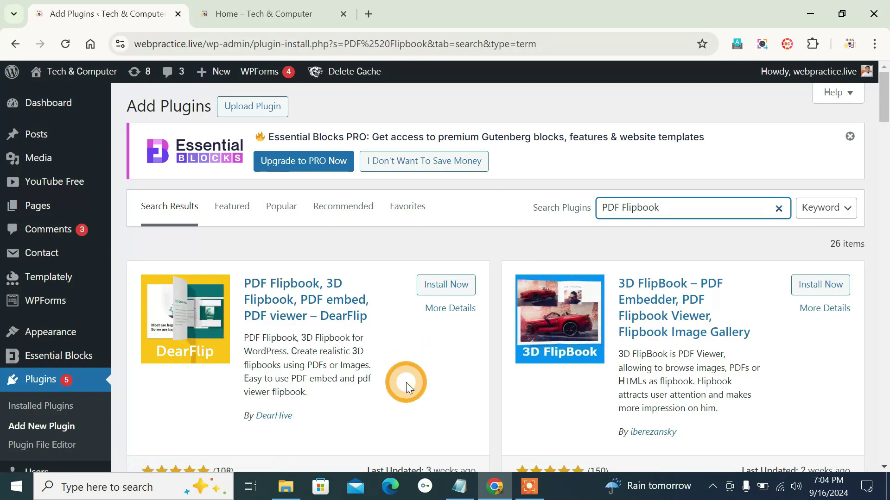
Install and activate the "PDF Flipbook, 3D Flipbook, PDF embed, PDF viewer – DearFlip" plugin.
scroll(406, 382, down, 1)
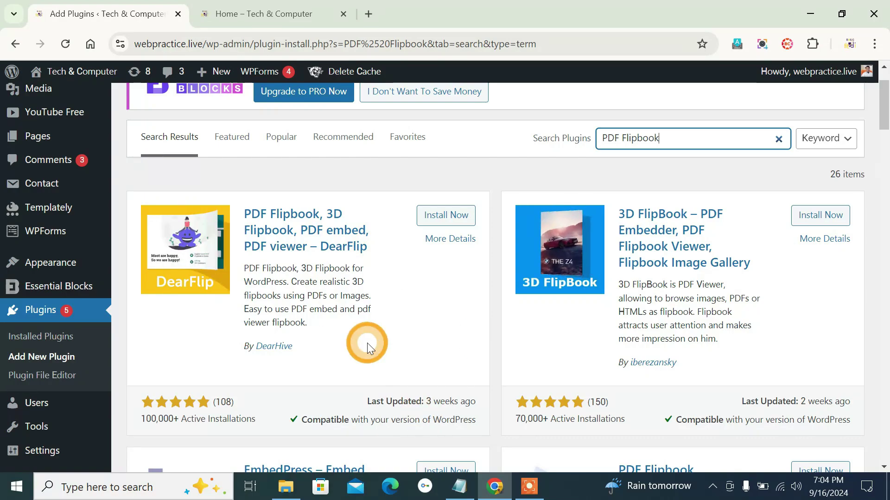
scroll(232, 370, down, 1)
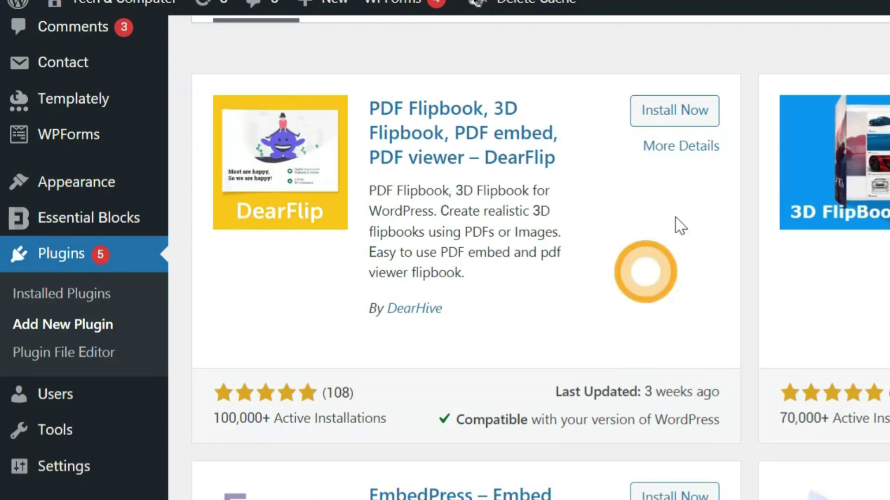
click(690, 111)
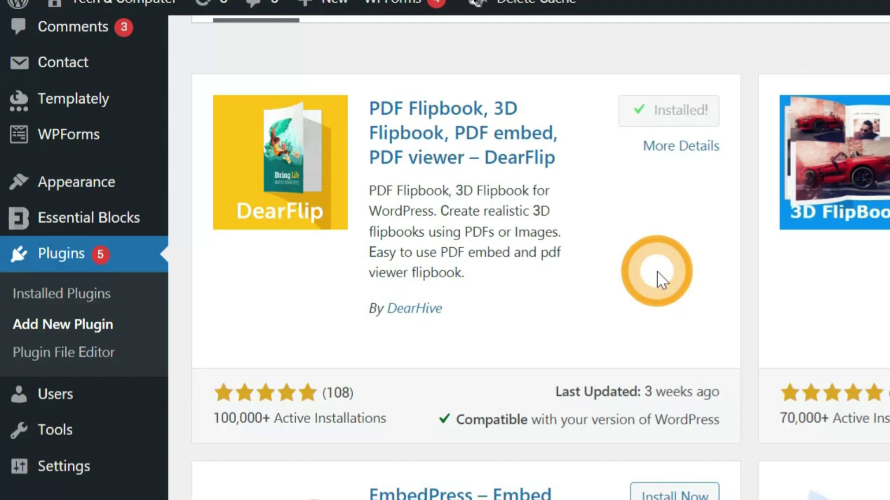
click(676, 111)
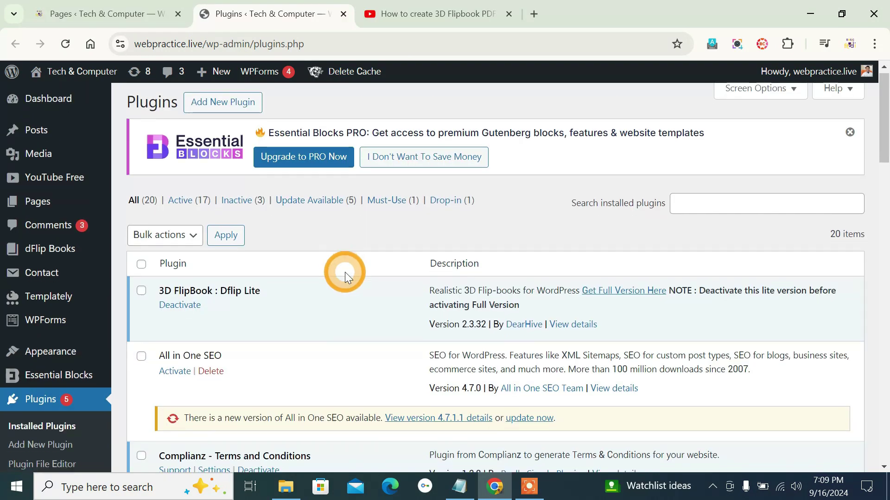
Look over the installed plugins and open the list of all dFlip books.
scroll(345, 271, down, 1)
scroll(345, 271, up, 1)
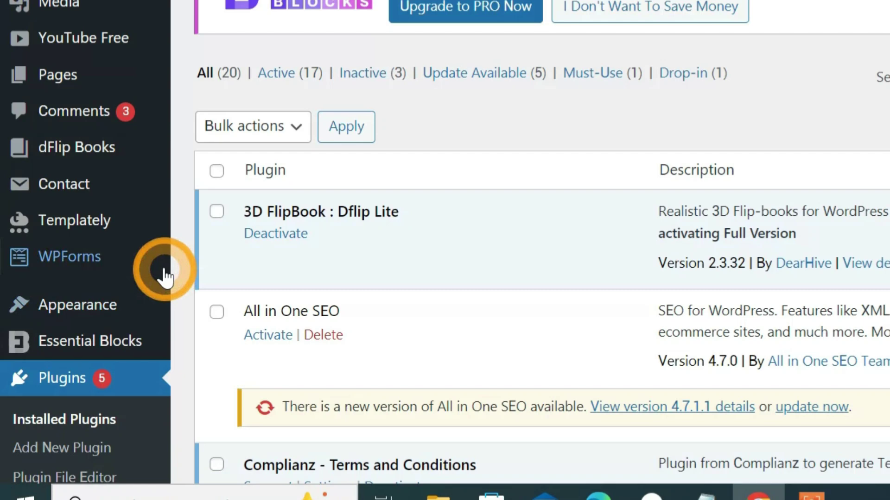
mouse_move(30, 158)
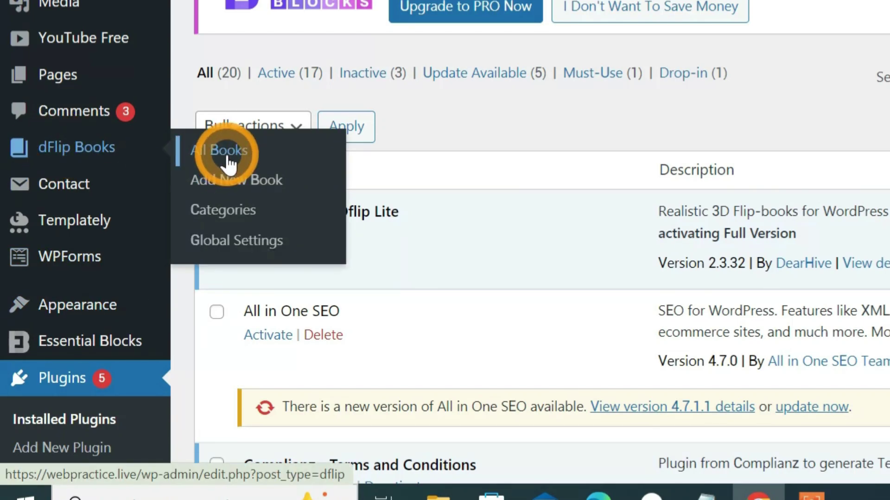
click(227, 157)
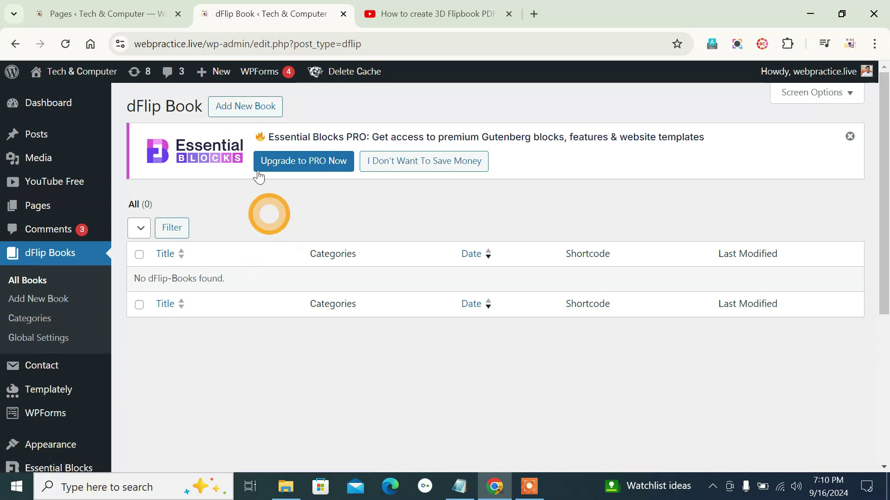
Create a new dFlip book and title it "Pdf file flip".
click(254, 109)
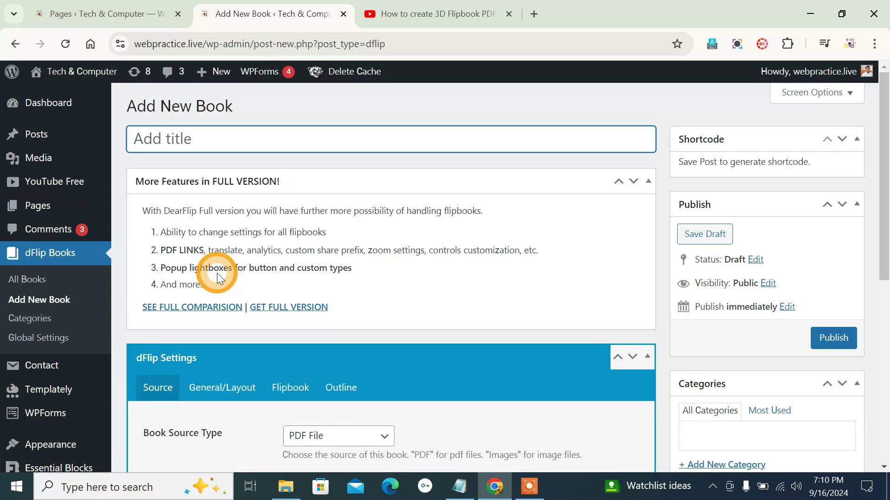
scroll(217, 273, down, 3)
scroll(217, 274, up, 3)
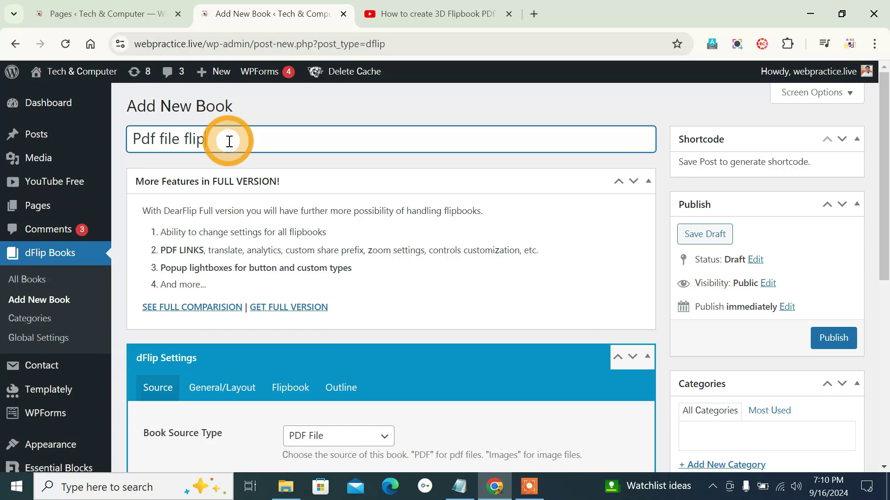
Upload the PDFs "pdf file do" and "pdf edit with heading" from the Desktop to the media library for the book's source.
scroll(229, 142, down, 4)
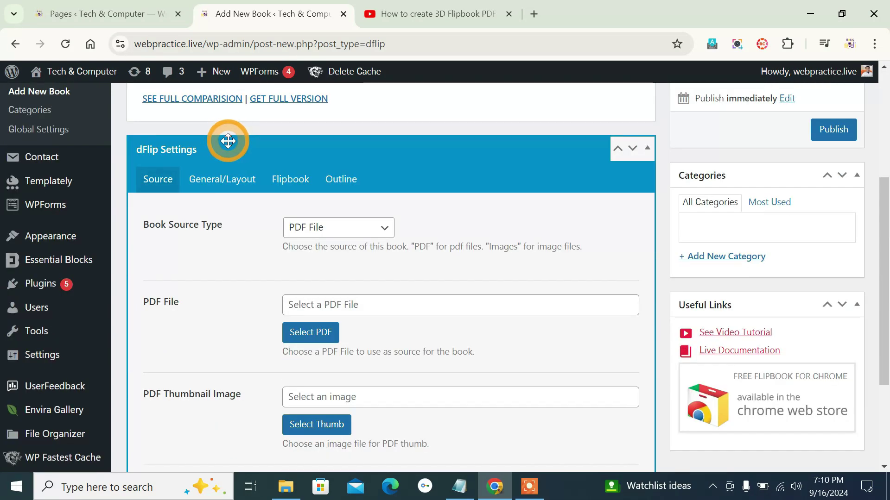
scroll(228, 140, down, 1)
click(308, 265)
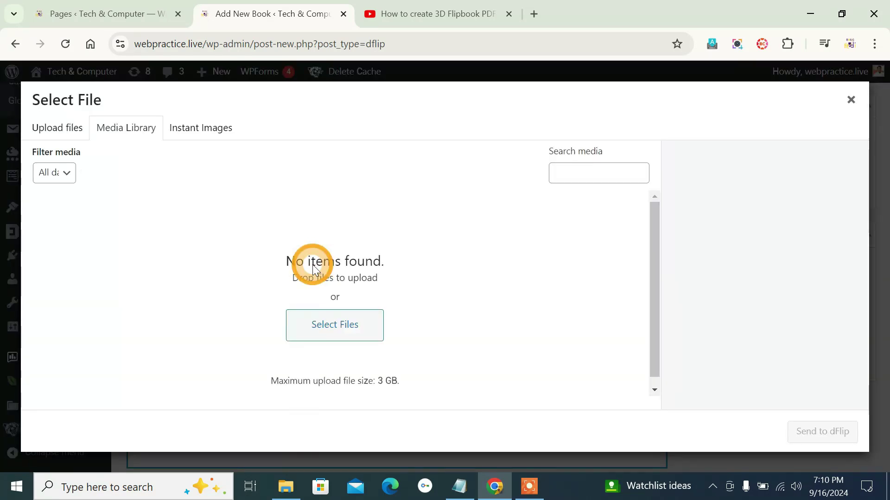
click(57, 128)
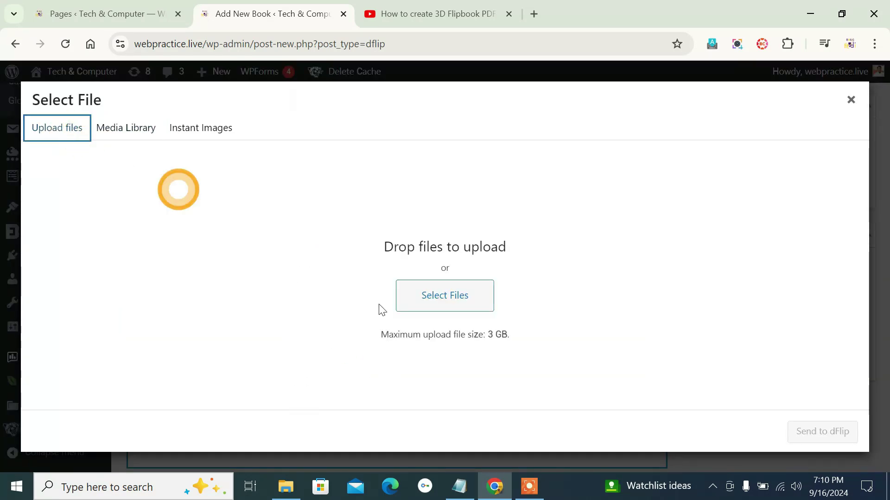
click(449, 300)
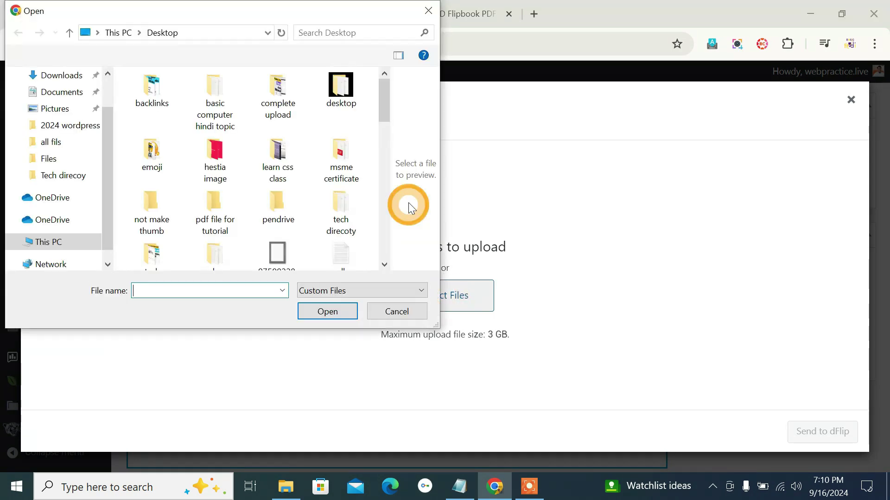
drag(388, 106, 393, 207)
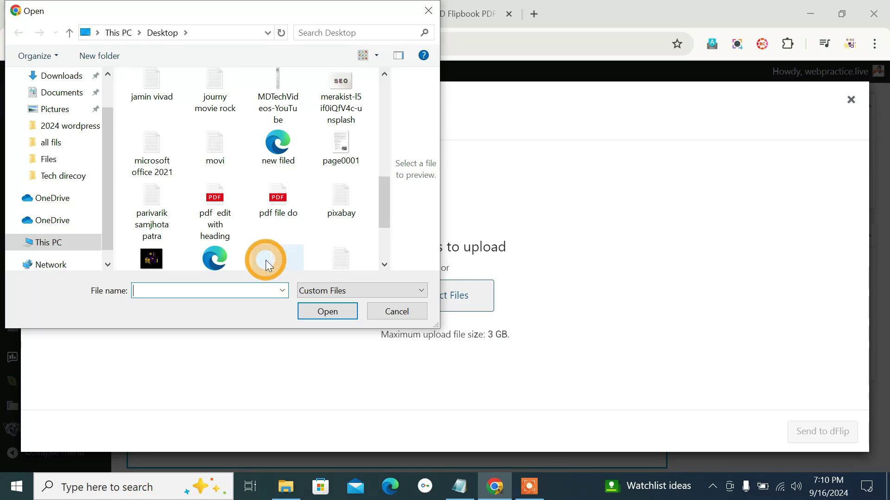
click(272, 204)
click(330, 312)
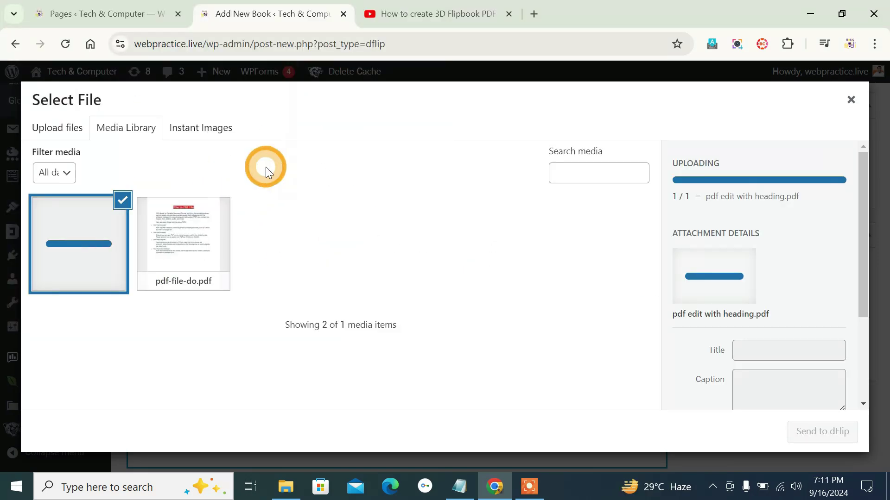
Assign pdf-edit-with-heading.pdf from the media library as the book's PDF file.
click(100, 242)
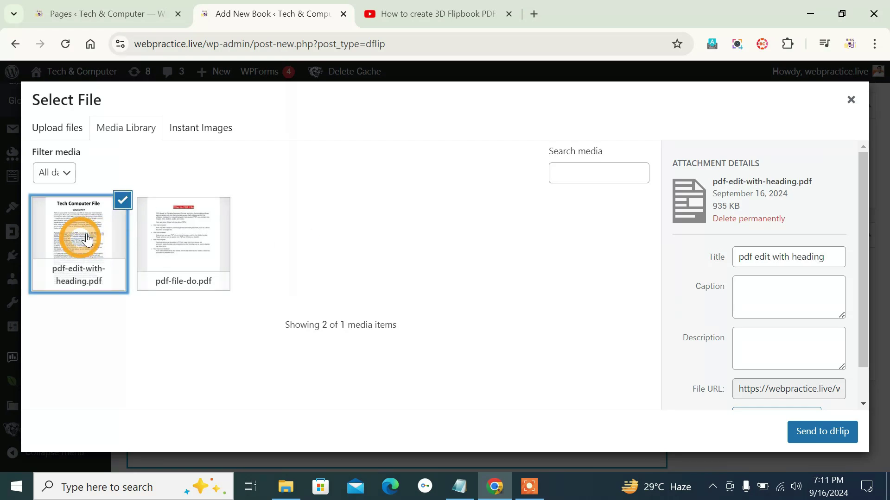
click(810, 433)
scroll(434, 216, down, 2)
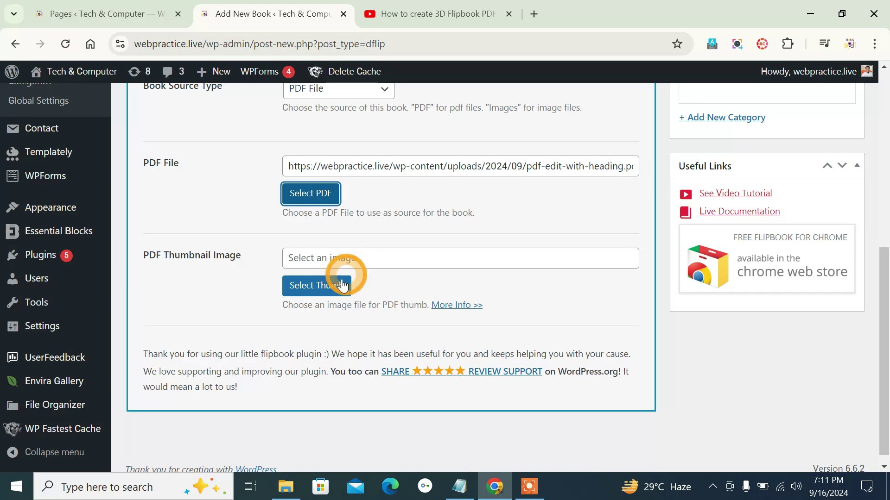
Search Instant Images for "book", import the photo of eyeglasses on a pile of books, and assign it as the PDF thumbnail image.
click(311, 293)
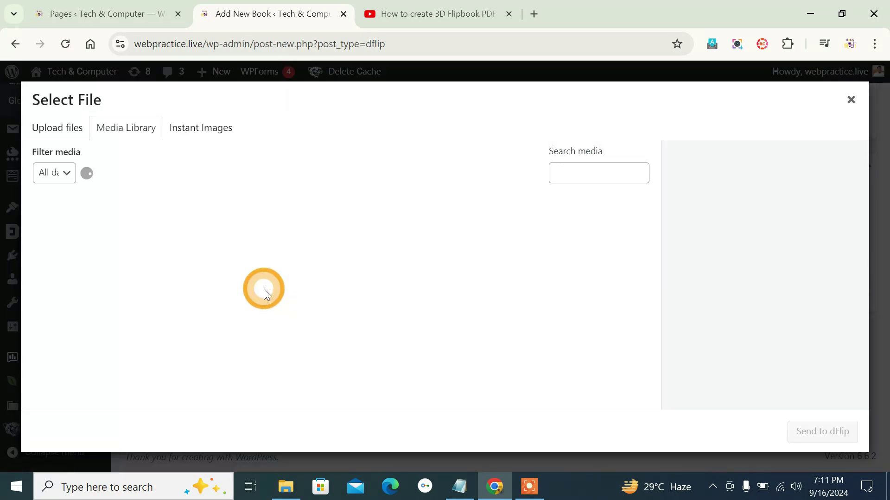
click(214, 137)
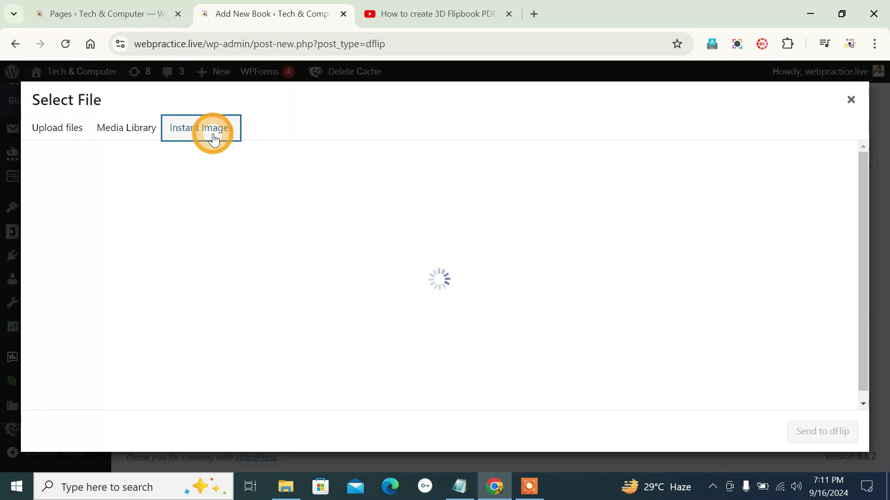
click(680, 270)
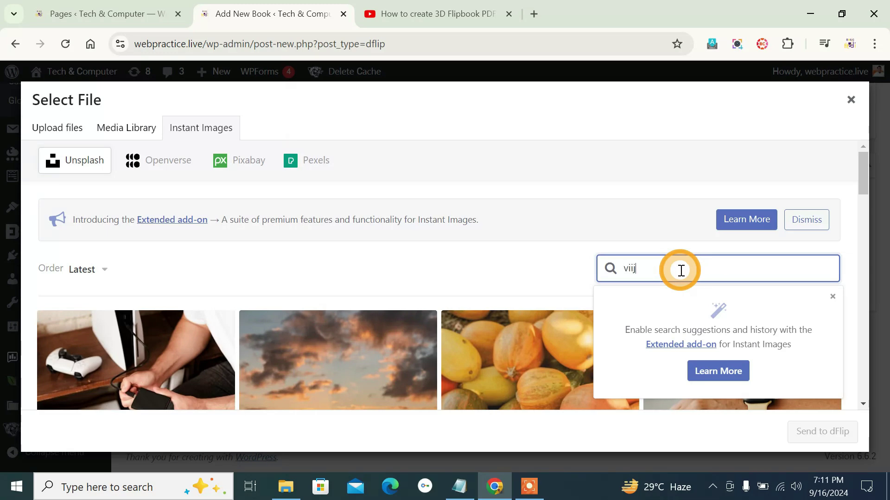
text(book)
key(Return)
scroll(361, 283, down, 6)
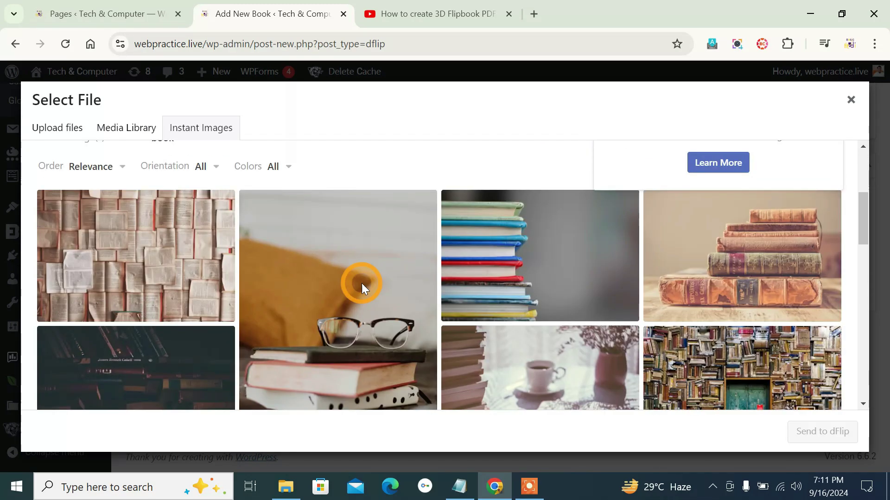
click(349, 222)
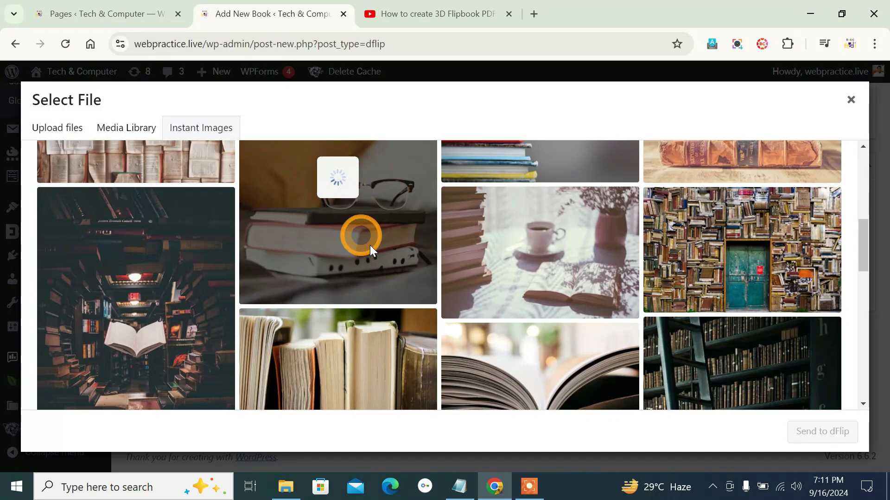
scroll(370, 246, up, 1)
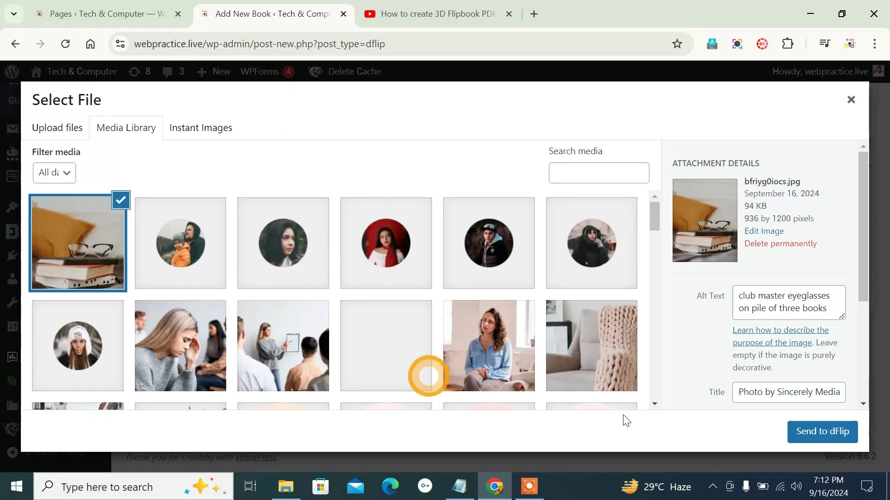
click(820, 441)
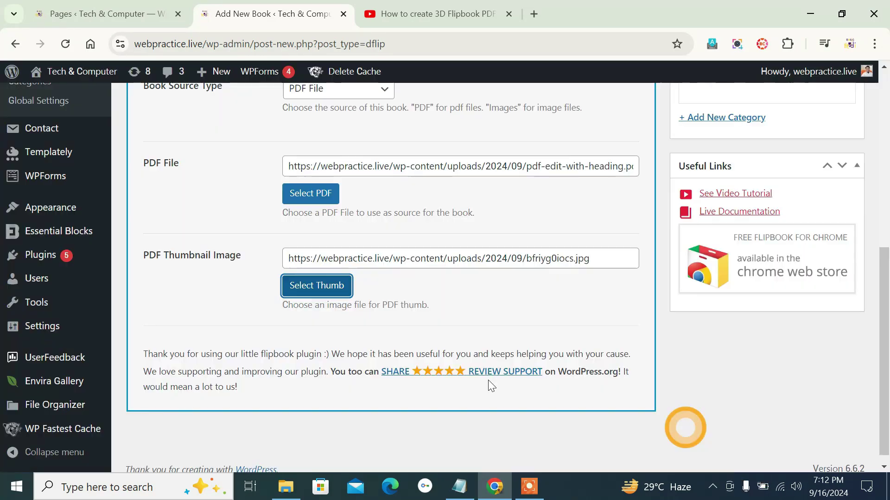
Review the book's source type, viewer type and layout options, and check the assigned PDF and thumbnail files.
scroll(240, 244, up, 2)
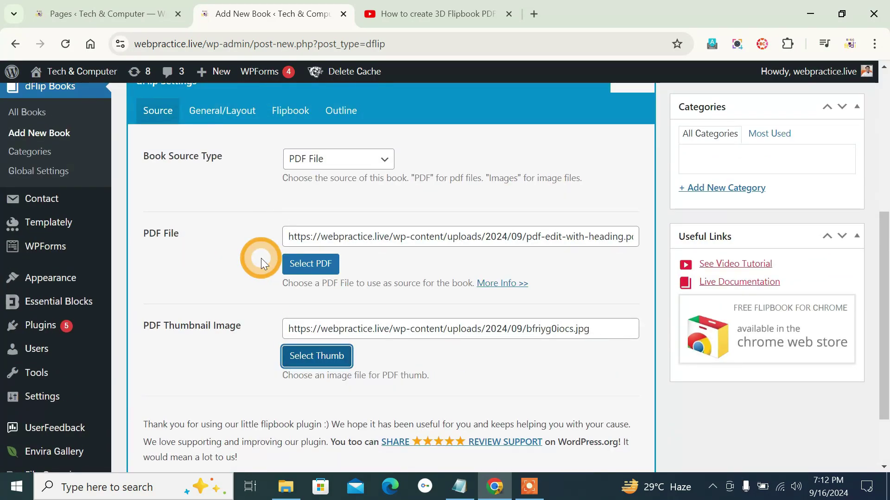
scroll(260, 258, up, 3)
click(376, 302)
click(179, 294)
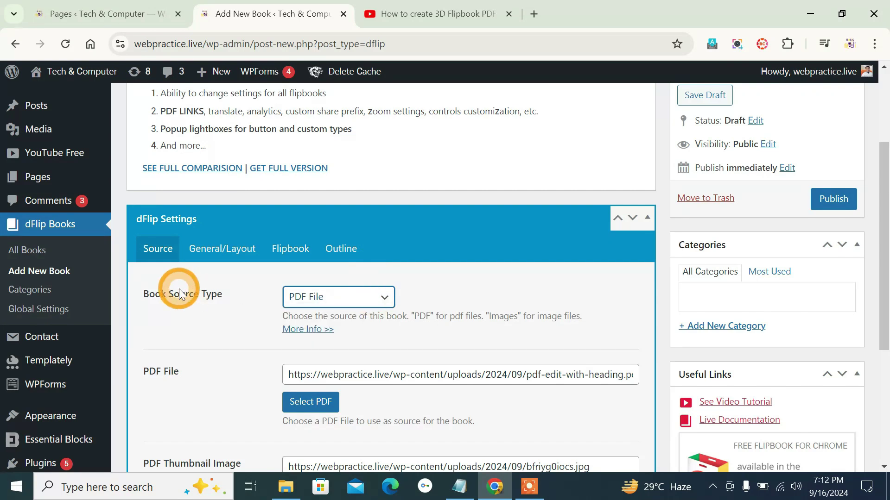
scroll(240, 316, down, 1)
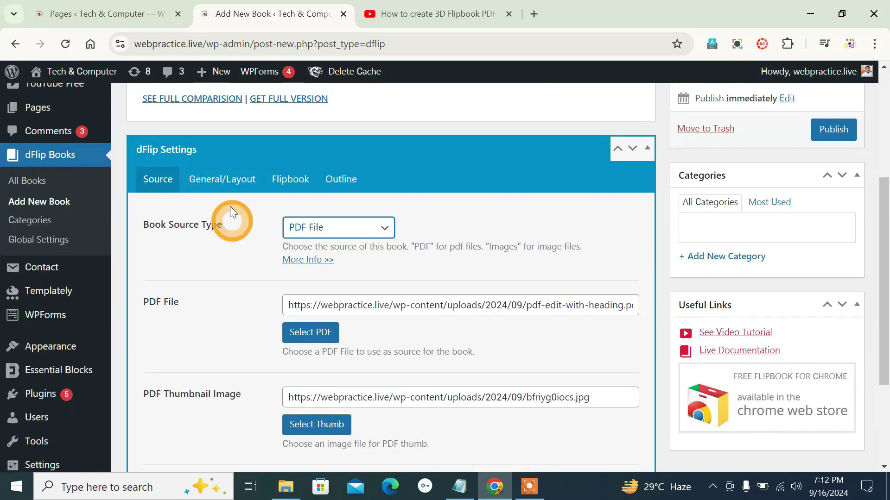
scroll(274, 254, up, 1)
click(227, 238)
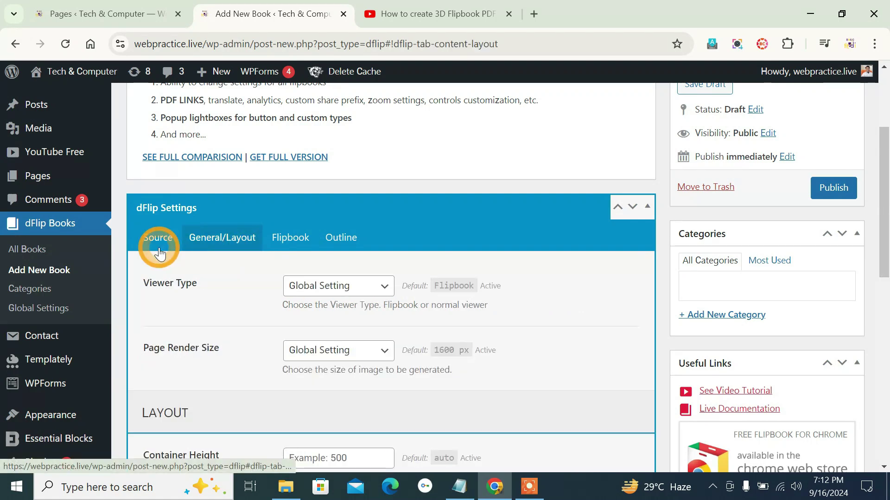
click(357, 286)
click(358, 286)
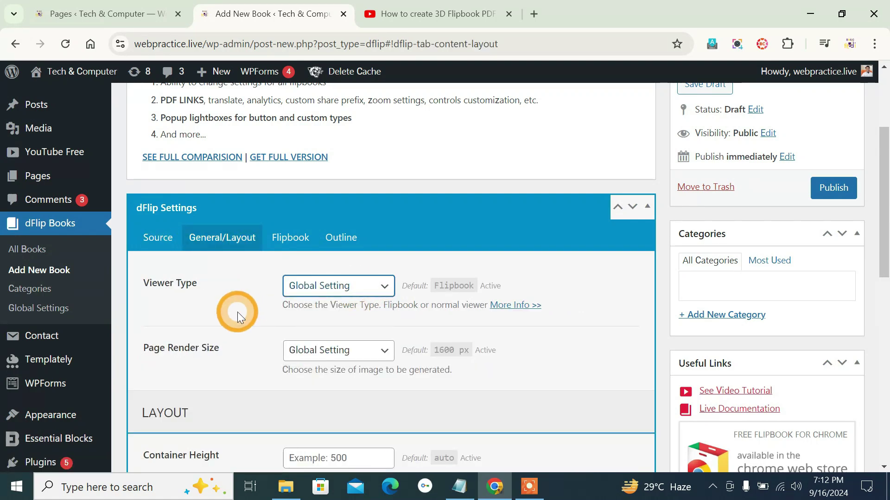
click(170, 247)
scroll(236, 304, down, 4)
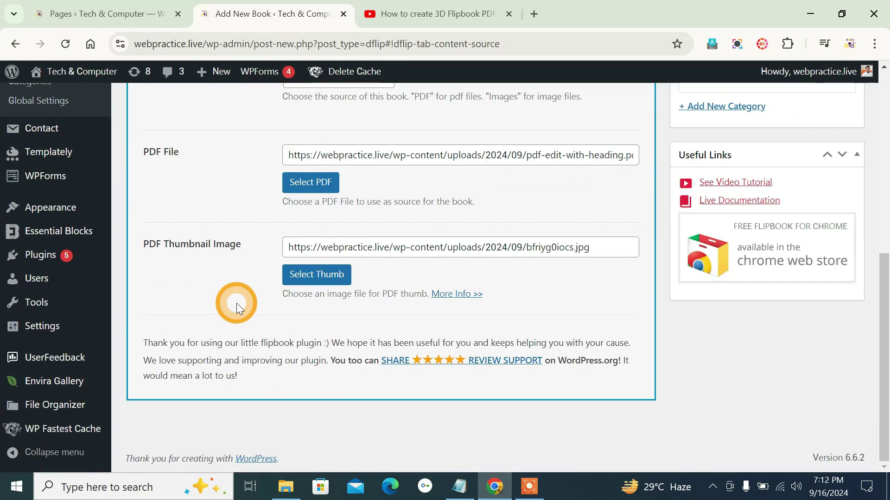
scroll(236, 303, up, 4)
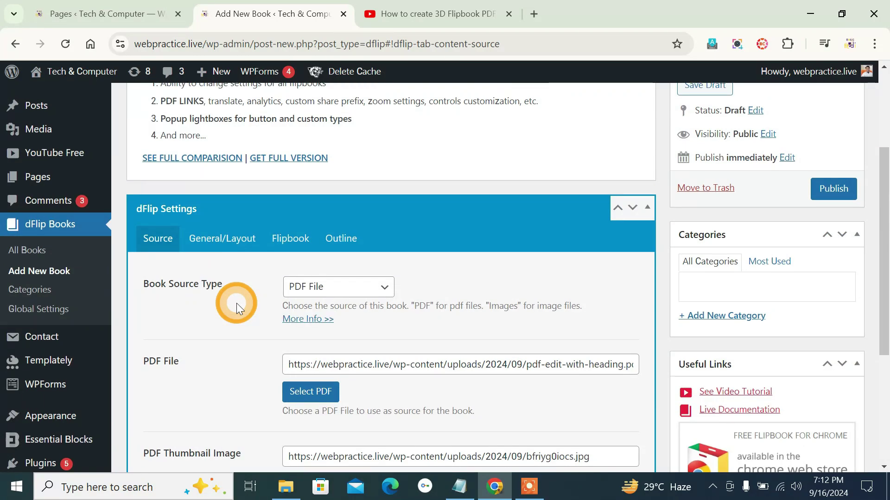
scroll(237, 303, down, 2)
scroll(237, 303, up, 2)
Publish the book and copy its Embedded shortcode.
click(827, 210)
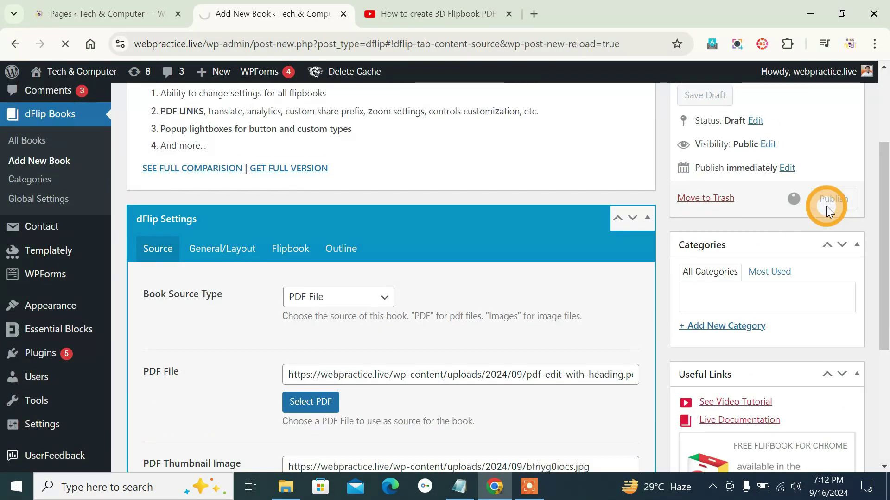
scroll(504, 333, up, 2)
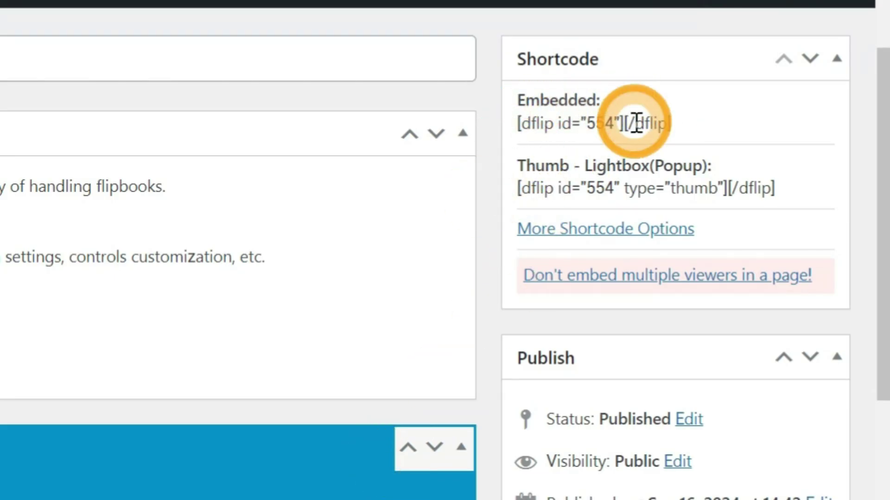
triple_click(634, 122)
right_click(632, 121)
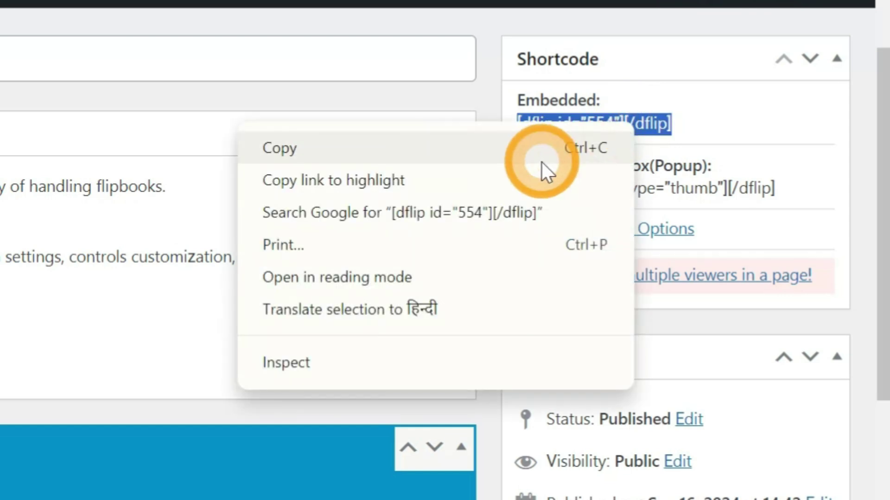
click(540, 160)
Find the Contact Page in the site's pages list and open it for editing in a new browser tab.
scroll(542, 301, down, 6)
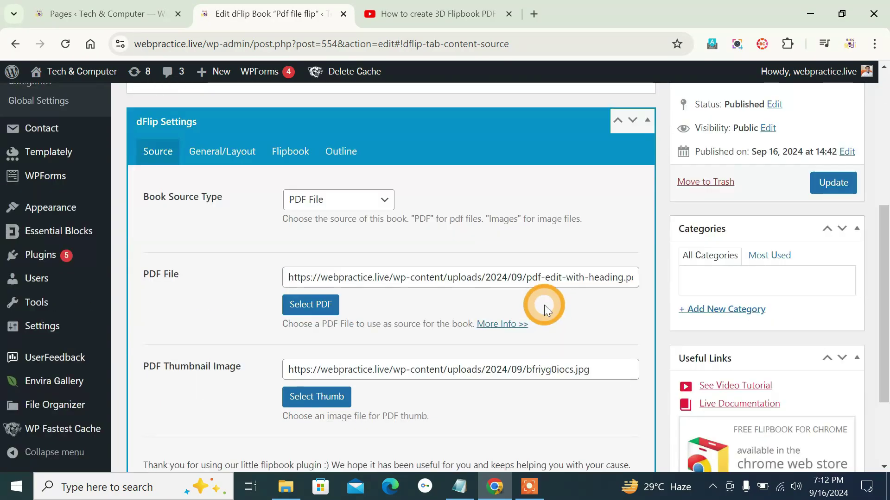
scroll(544, 305, down, 3)
scroll(544, 305, up, 8)
click(107, 14)
scroll(334, 314, up, 5)
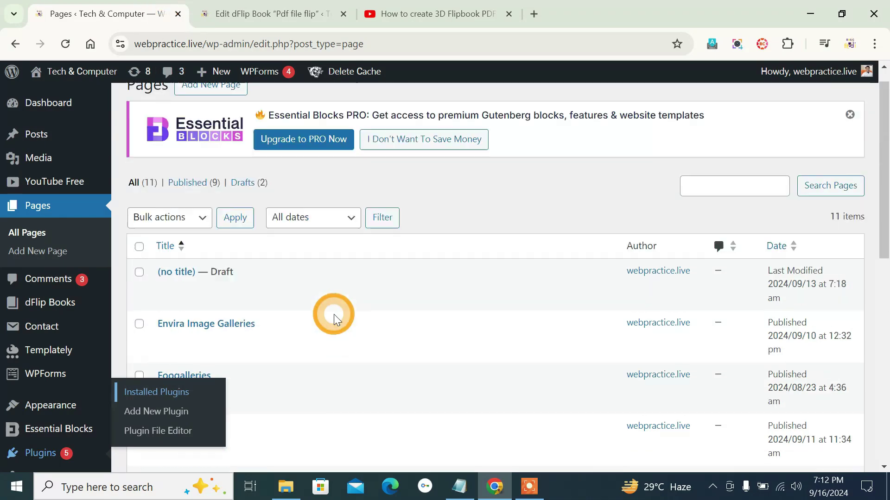
scroll(334, 314, down, 5)
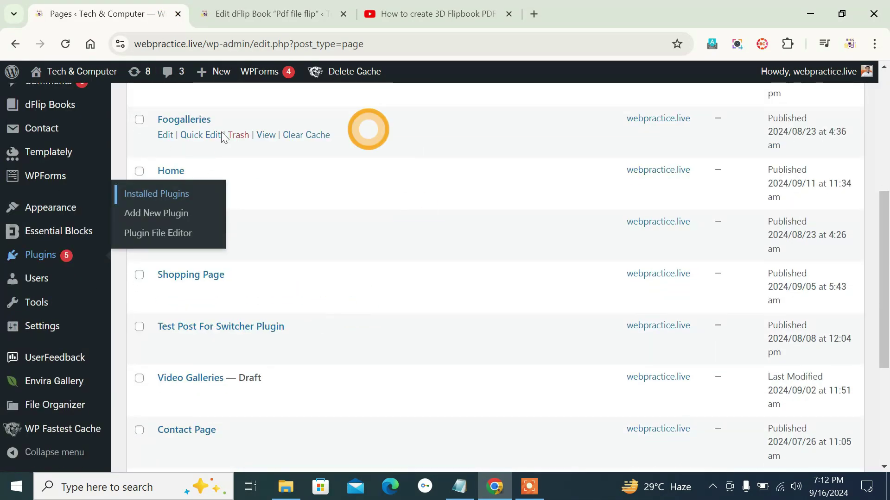
scroll(269, 257, up, 5)
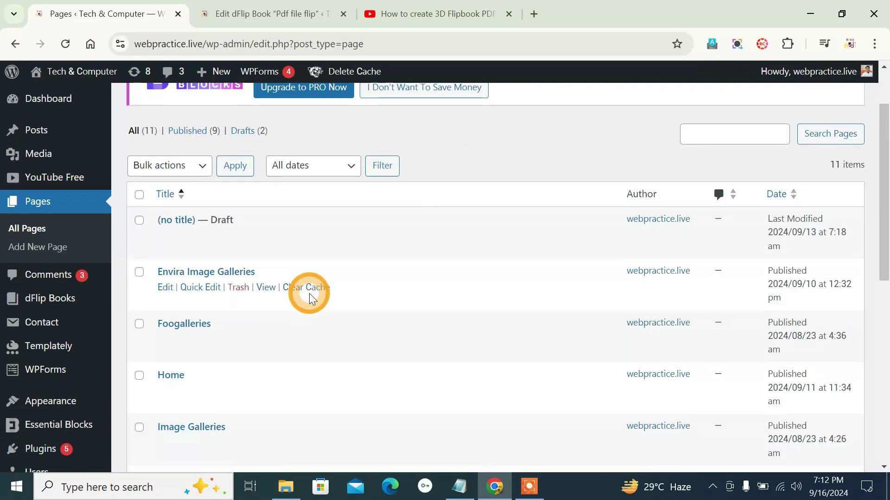
scroll(309, 294, down, 5)
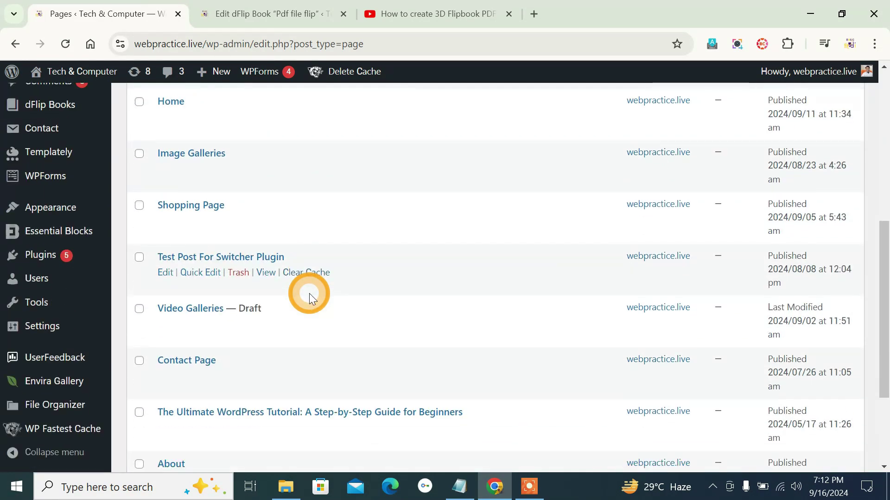
scroll(310, 293, down, 3)
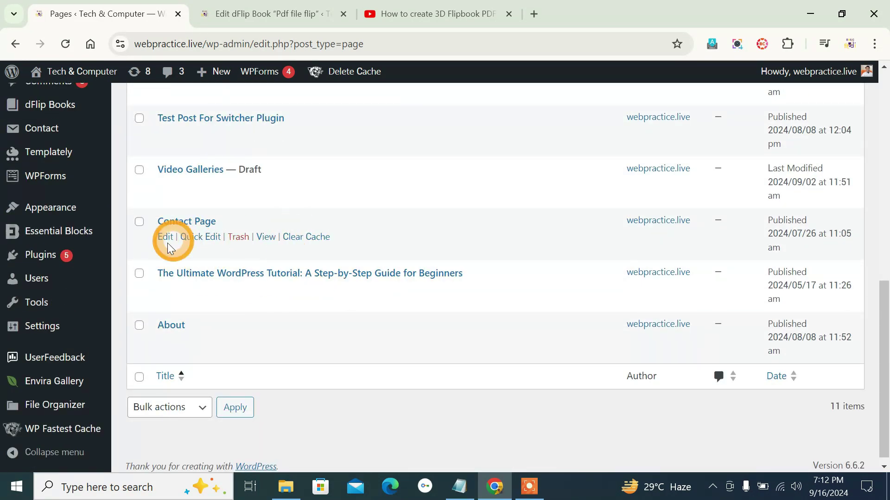
right_click(166, 237)
click(202, 251)
click(292, 5)
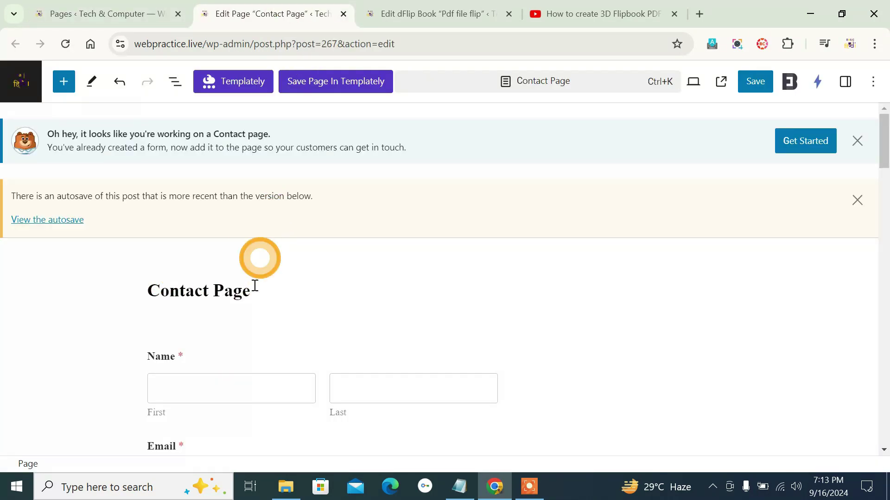
Paste the shortcode [dflip id="554"][/dflip] into a new paragraph below the "Click Now" button and save the page.
scroll(269, 246, down, 10)
click(285, 204)
scroll(296, 295, down, 5)
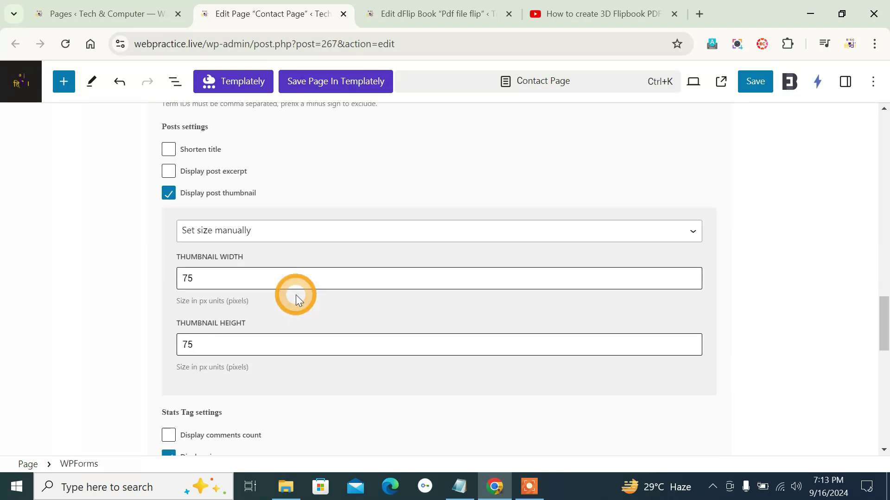
scroll(296, 295, down, 10)
click(302, 249)
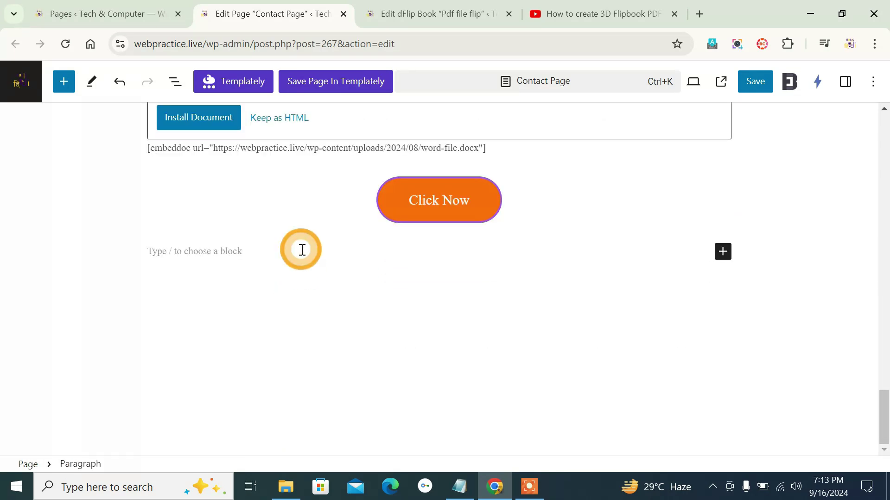
right_click(266, 256)
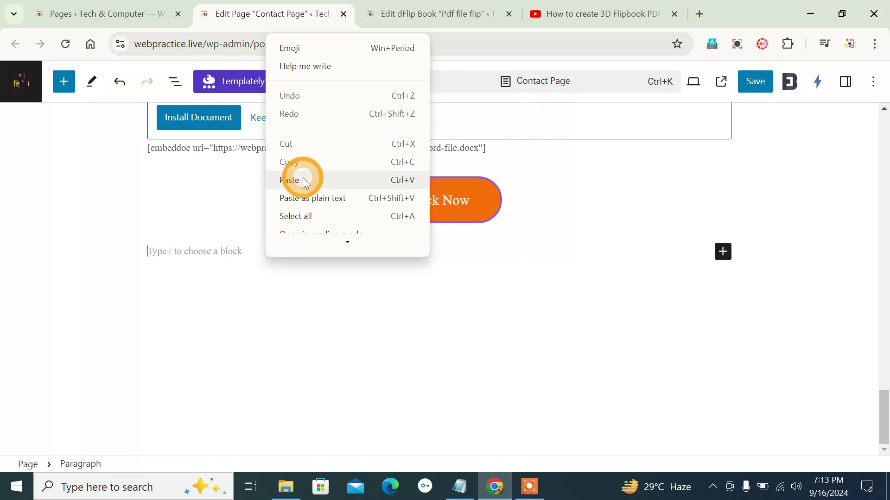
click(290, 180)
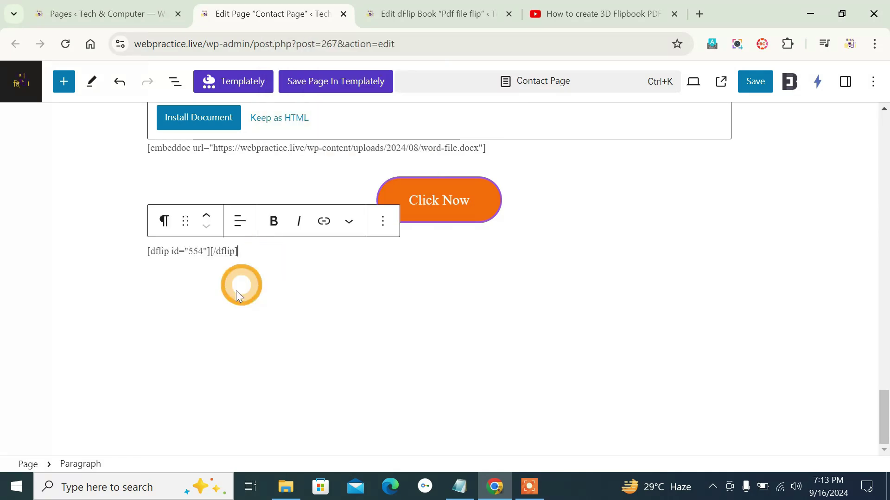
click(748, 84)
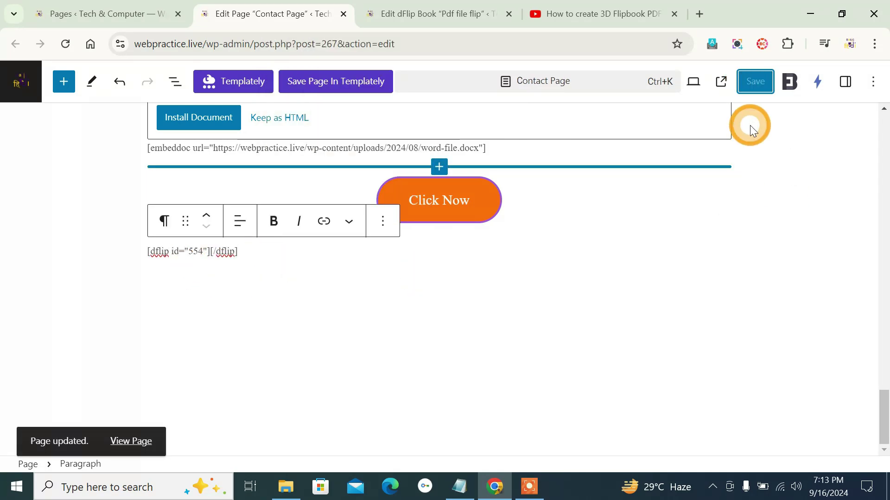
View the live Contact Page and flip forward through several pages of the embedded flipbook.
click(721, 82)
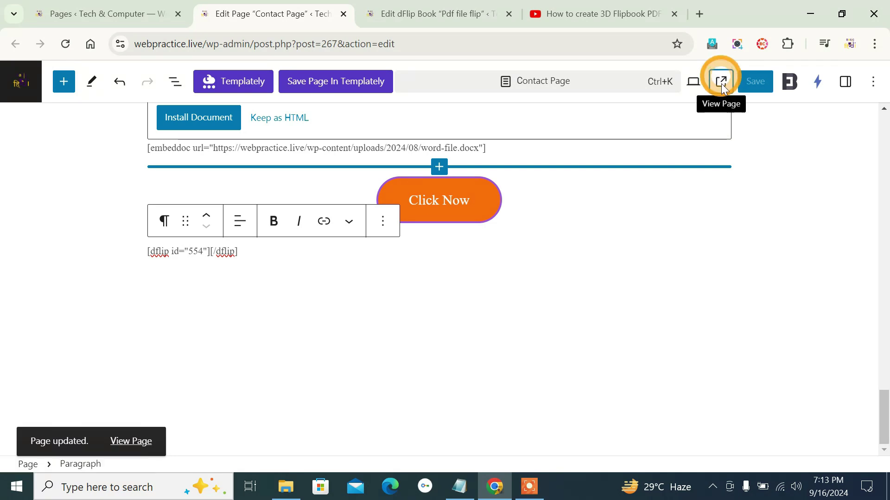
scroll(421, 263, down, 10)
scroll(421, 263, up, 1)
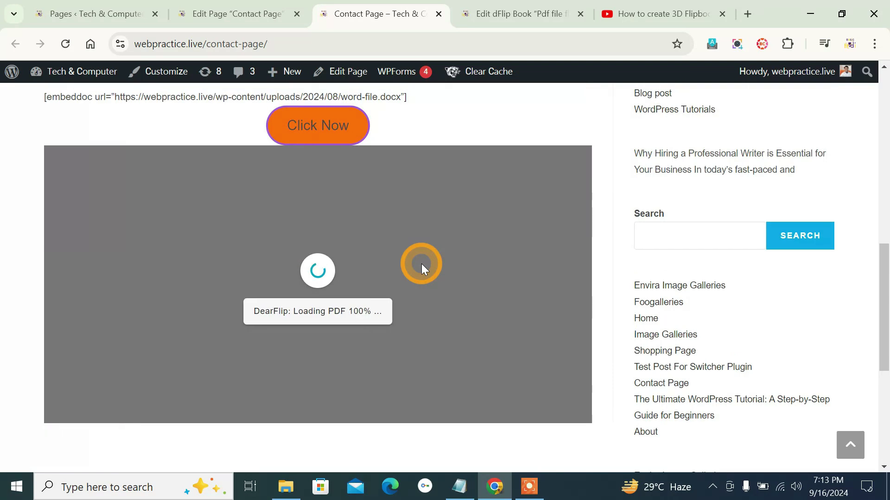
scroll(393, 295, down, 1)
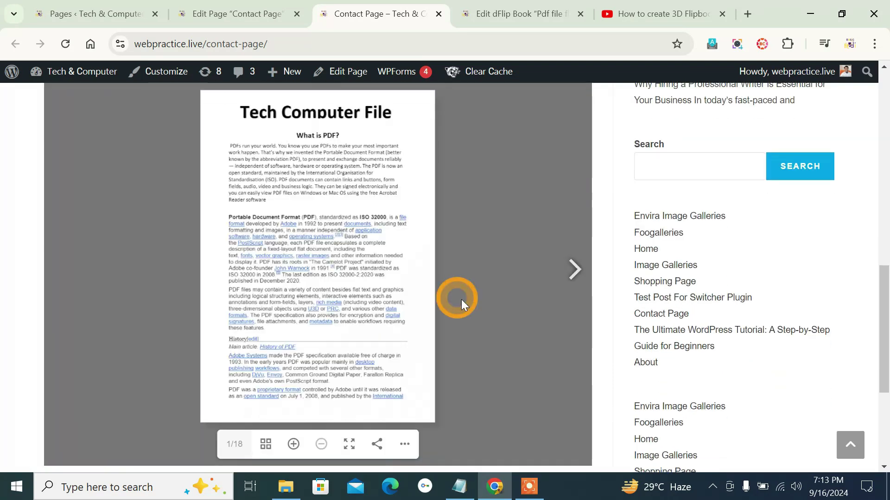
click(575, 270)
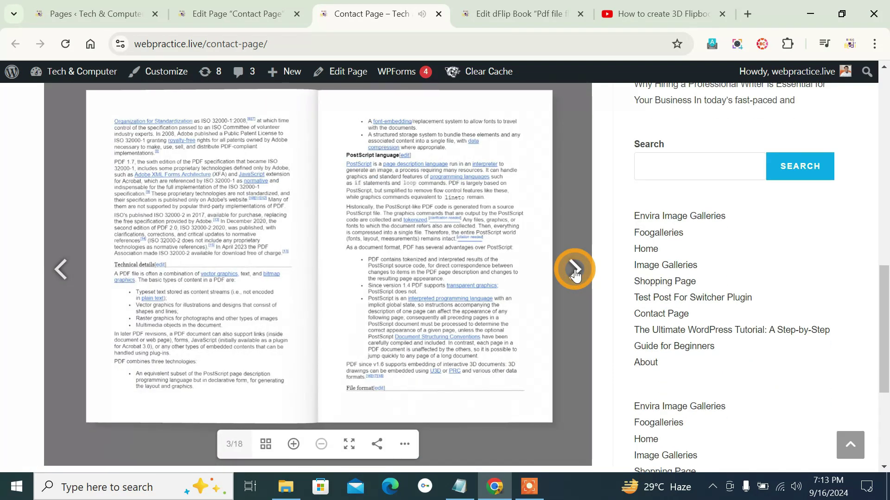
click(575, 271)
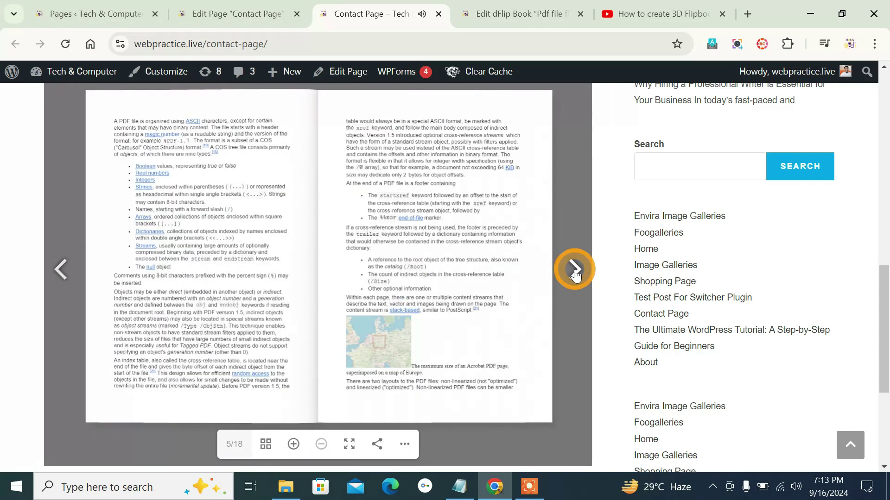
click(574, 271)
click(575, 271)
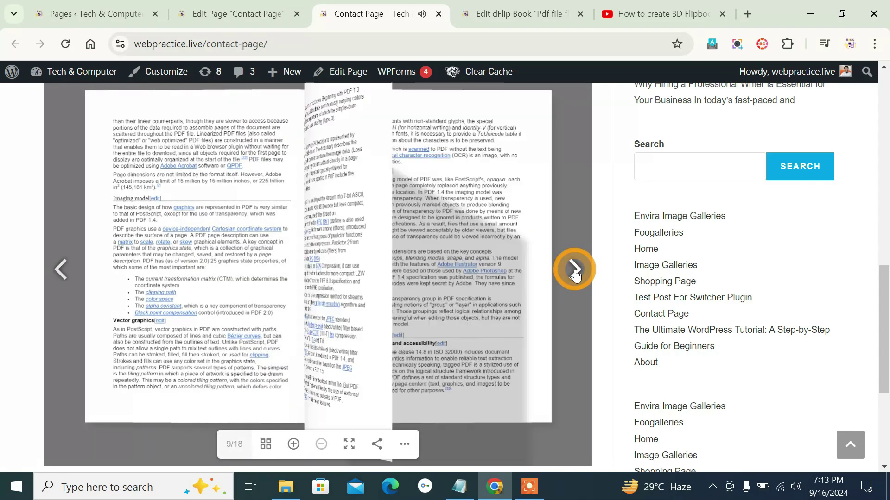
Flip the embedded flipbook forward to page 13, zoom in twice, and zoom back out to the full spread.
click(574, 272)
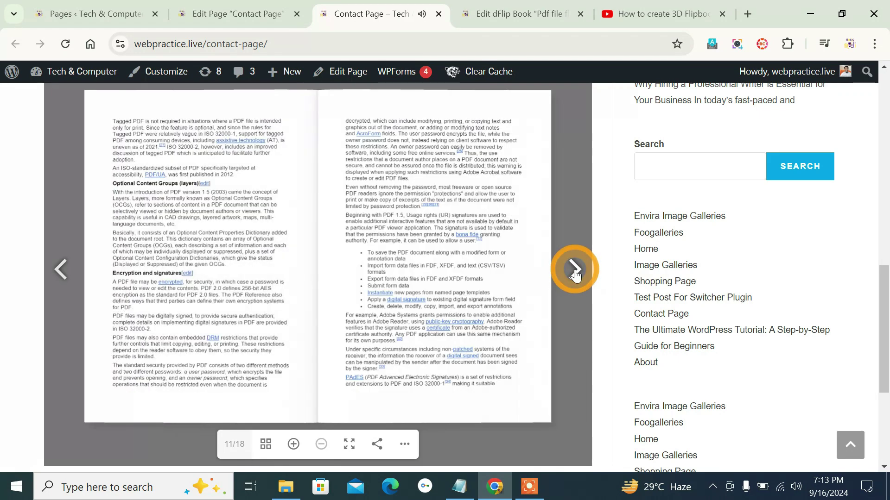
click(575, 271)
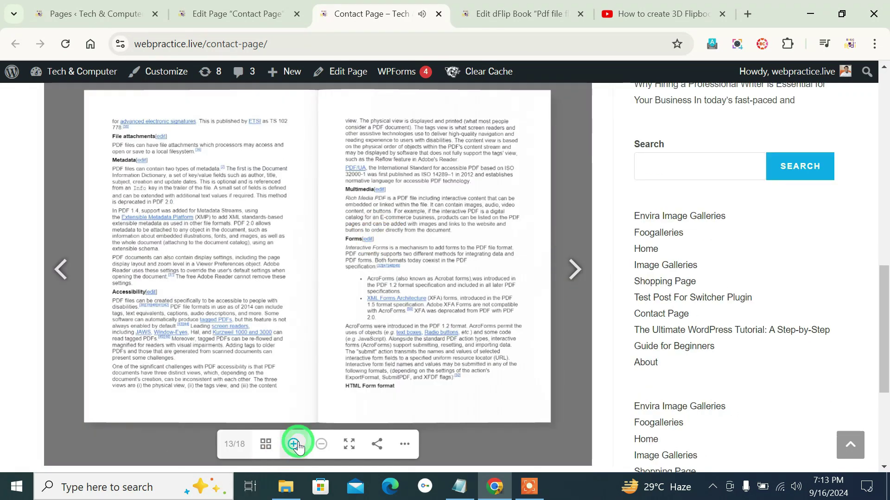
click(294, 444)
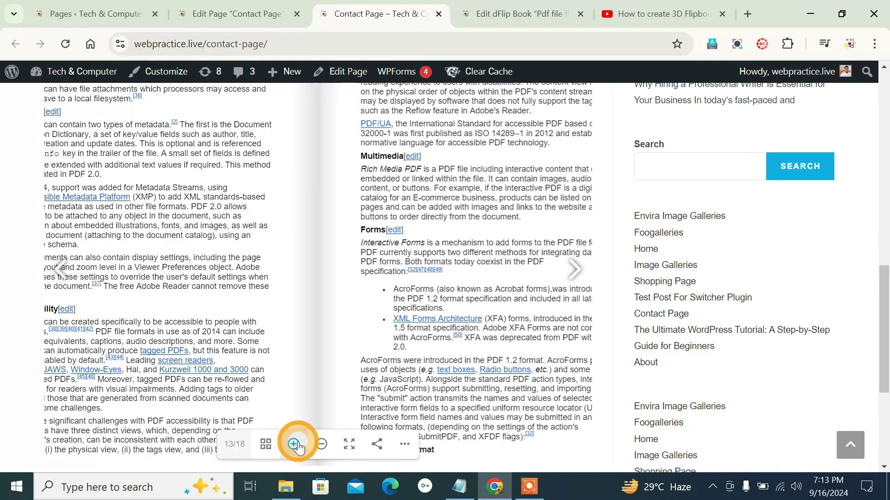
click(294, 445)
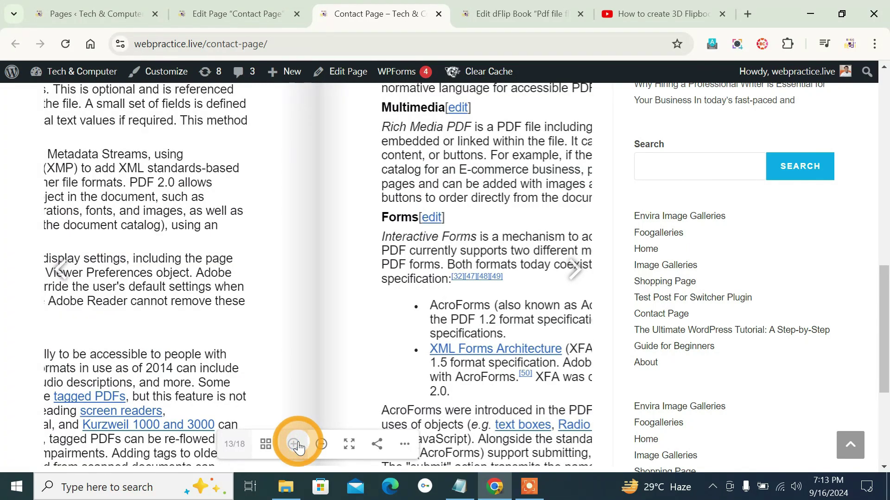
click(320, 445)
click(322, 447)
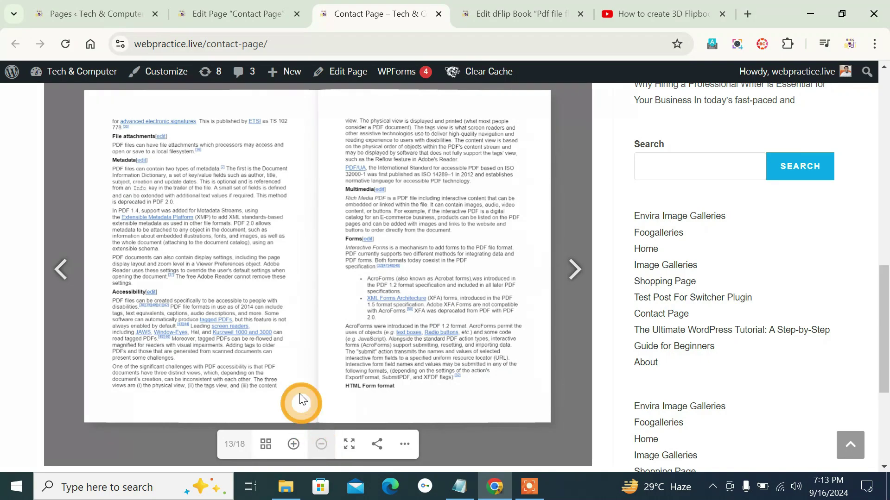
View the embedded flipbook in full screen and return to the normal page view.
scroll(301, 399, down, 2)
click(343, 376)
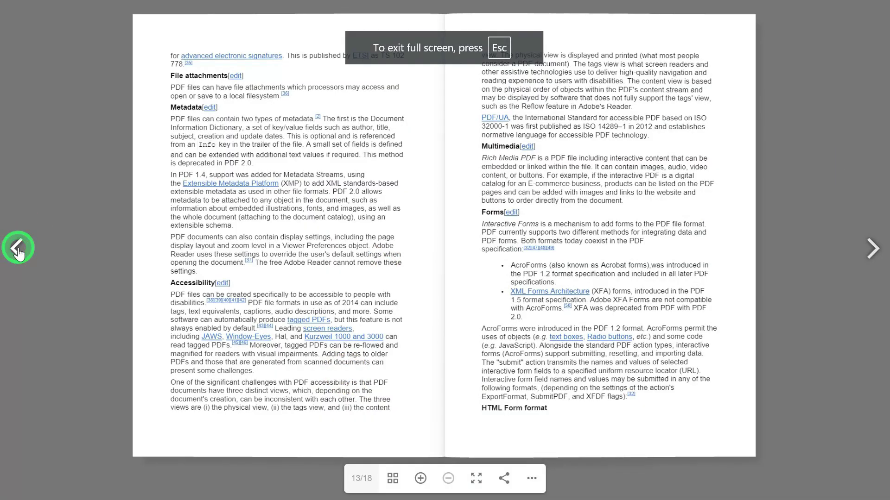
click(17, 249)
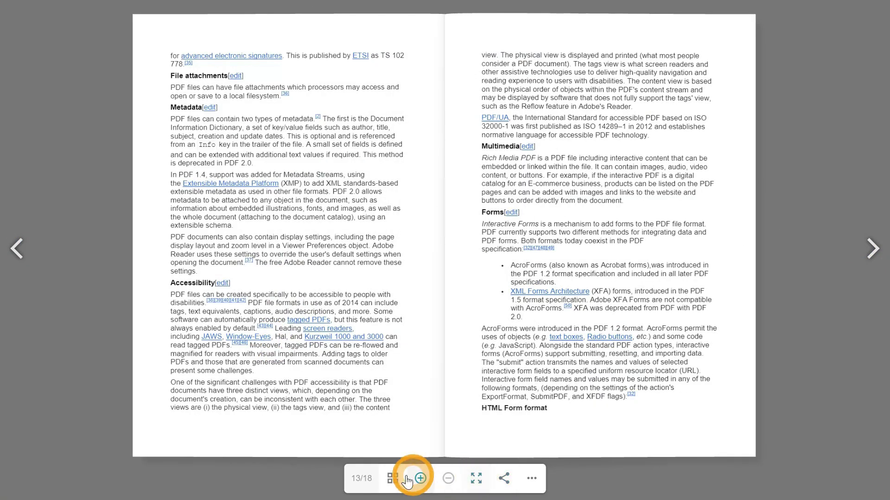
click(473, 479)
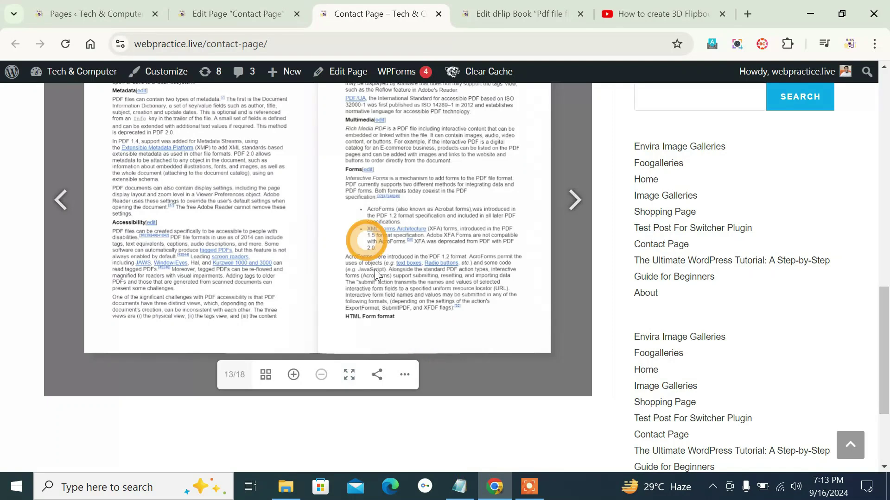
Show the flipbook's share options and copy its share link.
click(377, 375)
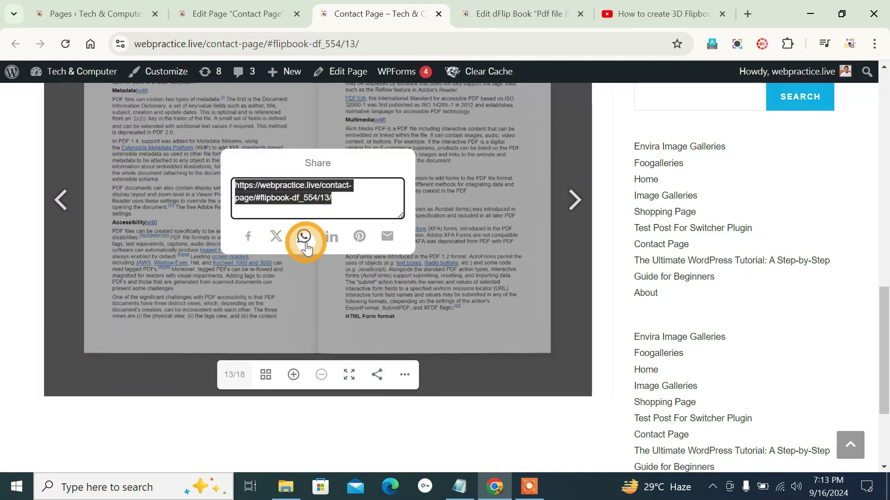
right_click(317, 191)
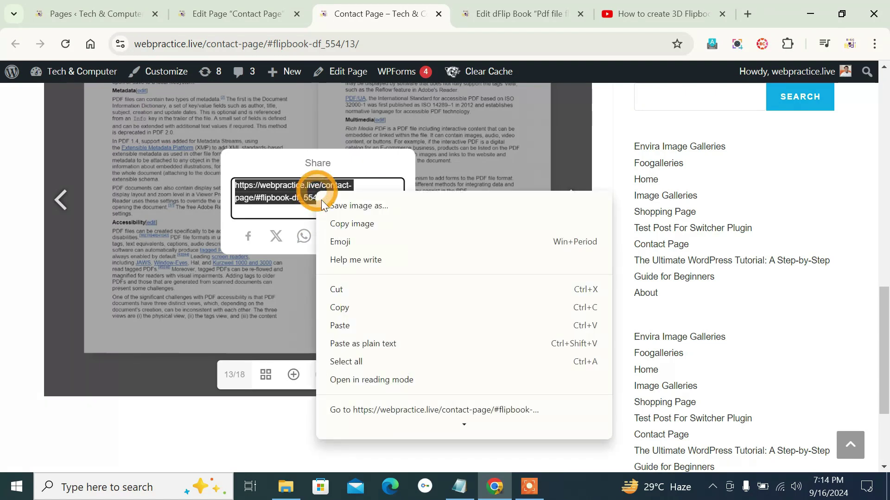
click(352, 308)
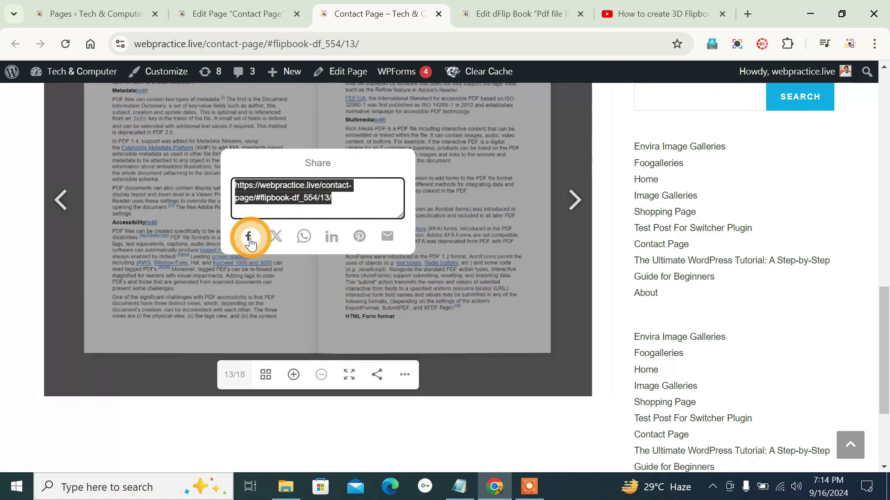
Try sharing the flipbook through WhatsApp and Facebook, closing each sharing window.
click(303, 237)
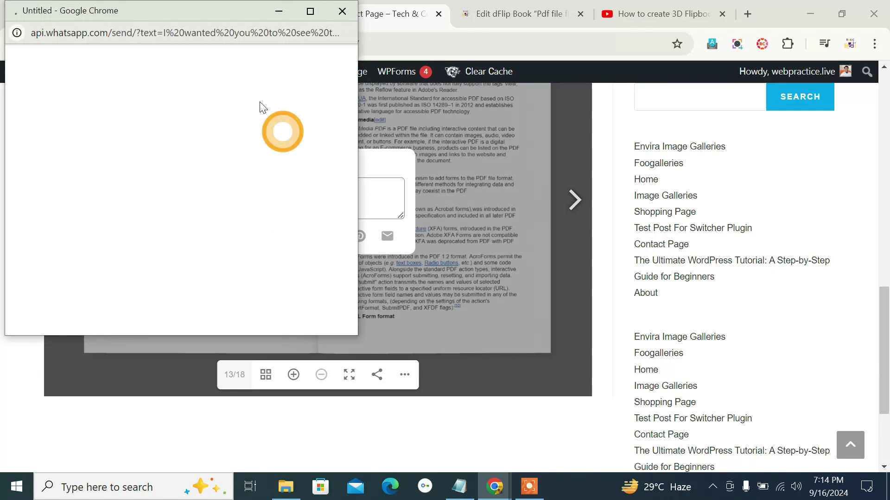
click(348, 13)
click(255, 238)
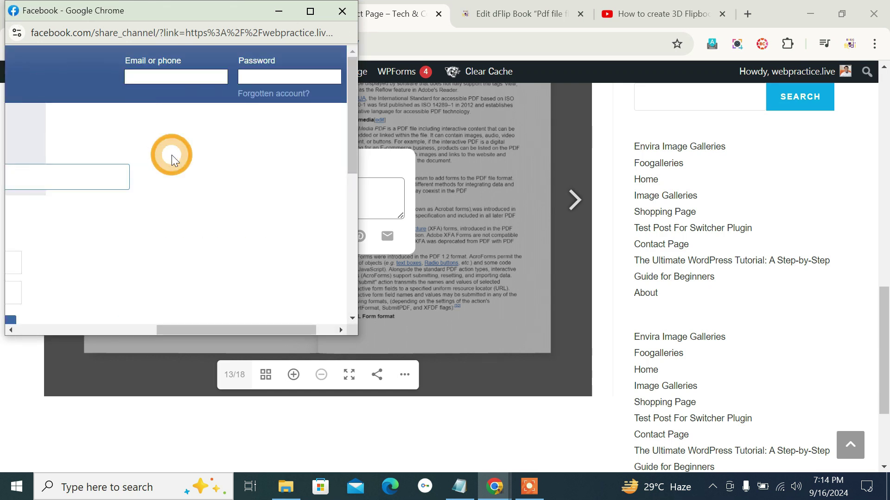
click(341, 13)
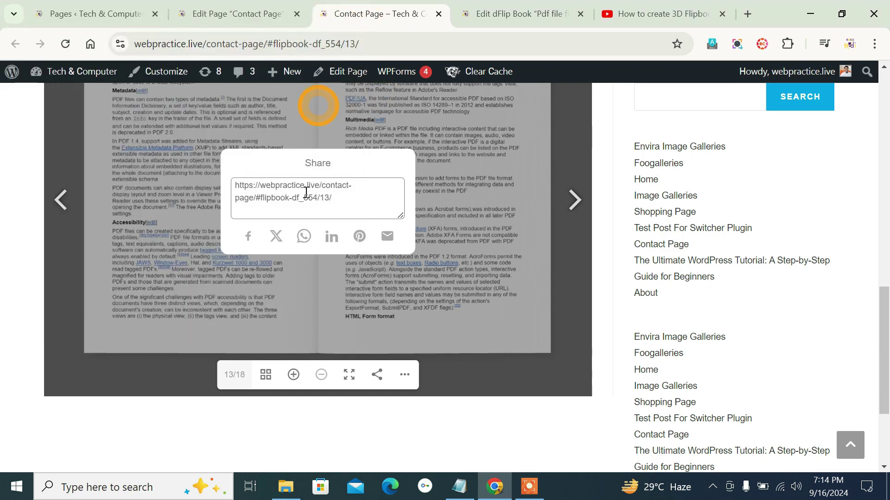
Copy the flipbook's share link again from the Share box.
click(342, 189)
right_click(342, 189)
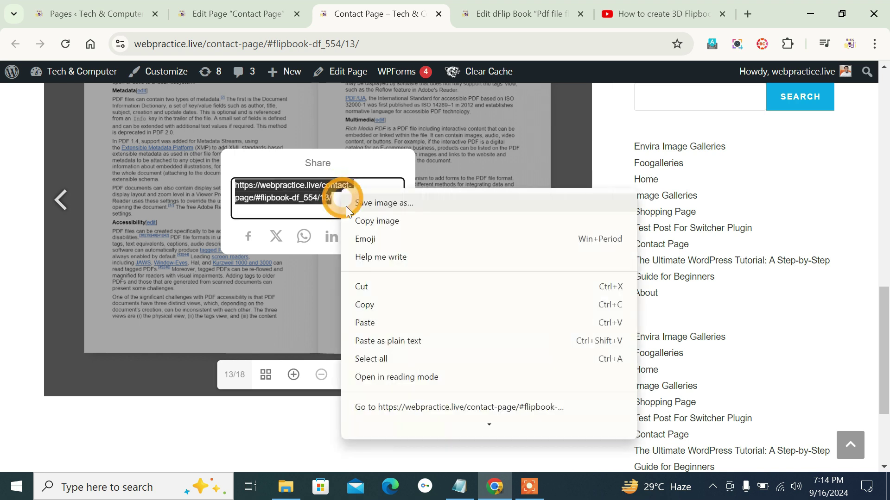
click(383, 305)
Download the flipbook's PDF file and save it as pdf-edit-with-heading in the Downloads folder.
click(411, 378)
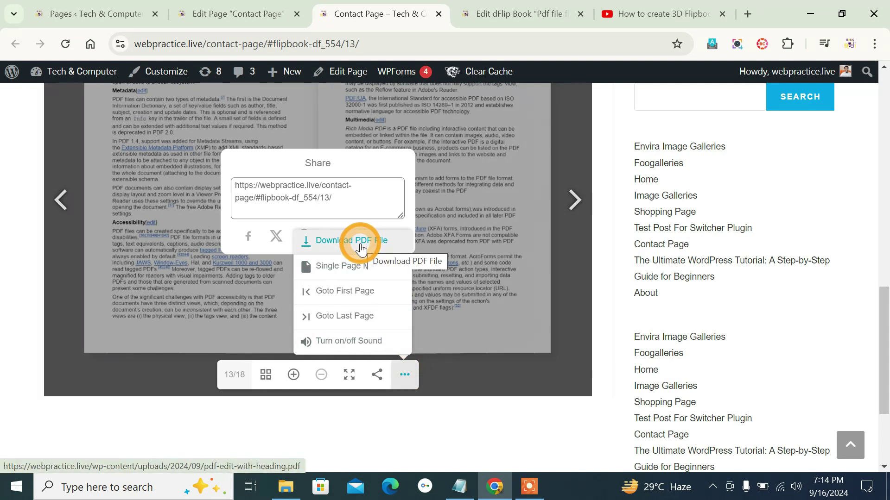
click(361, 245)
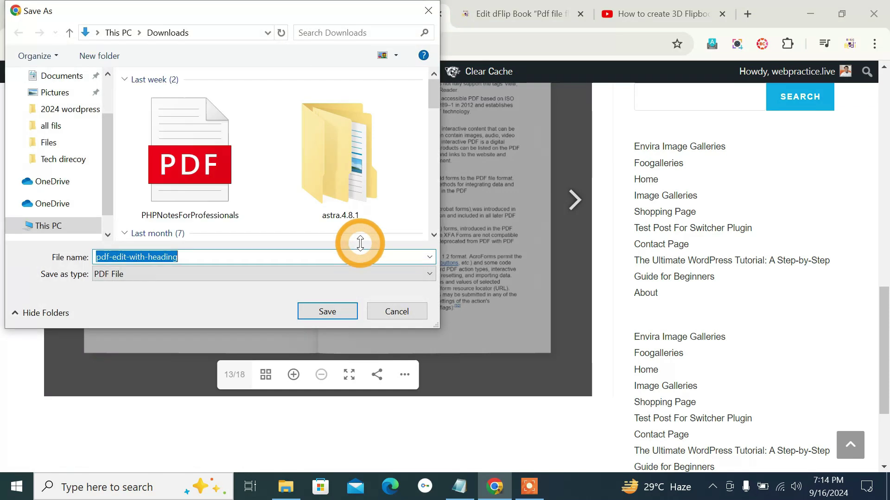
scroll(74, 139, up, 2)
click(69, 130)
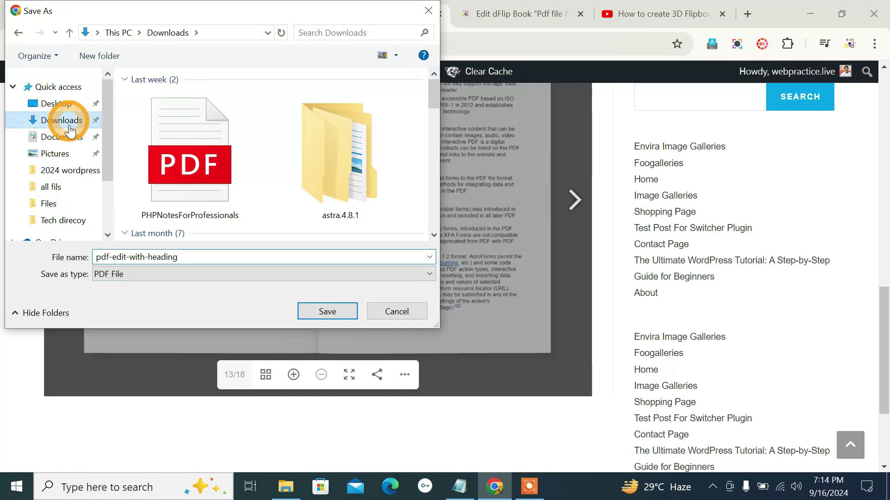
click(332, 320)
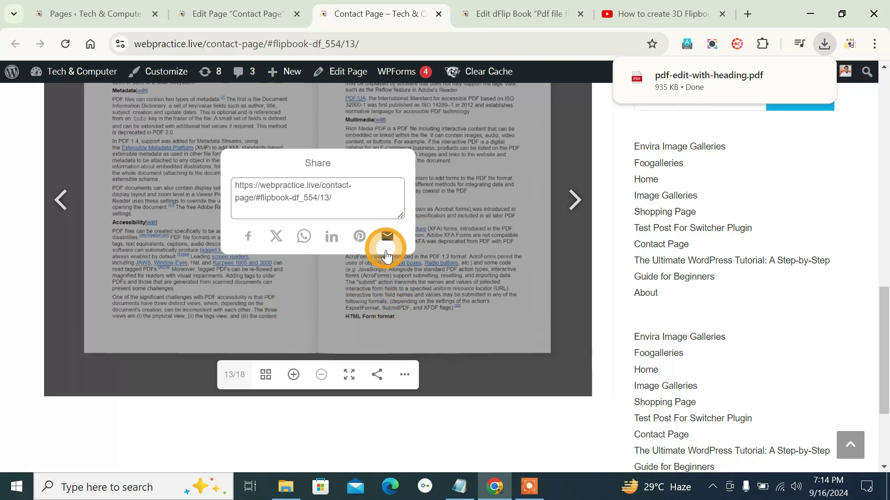
Switch the flipbook to single page mode and jump to its first page, followed by its last page.
click(405, 374)
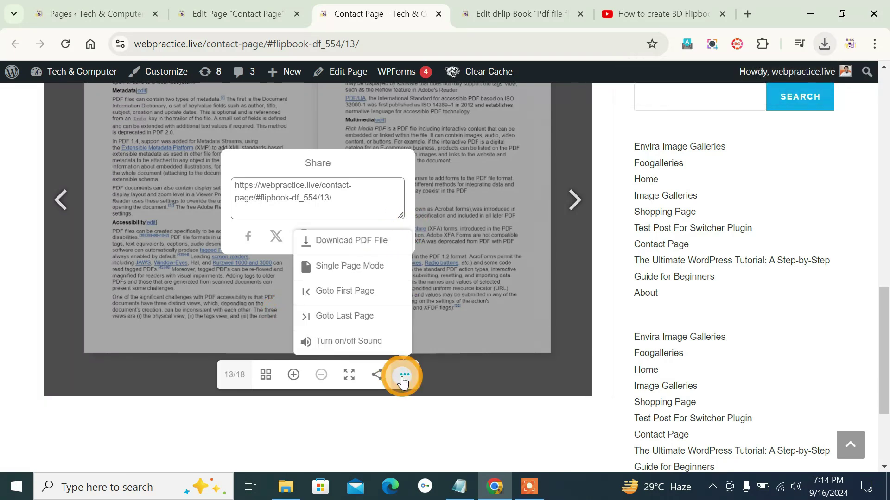
click(351, 271)
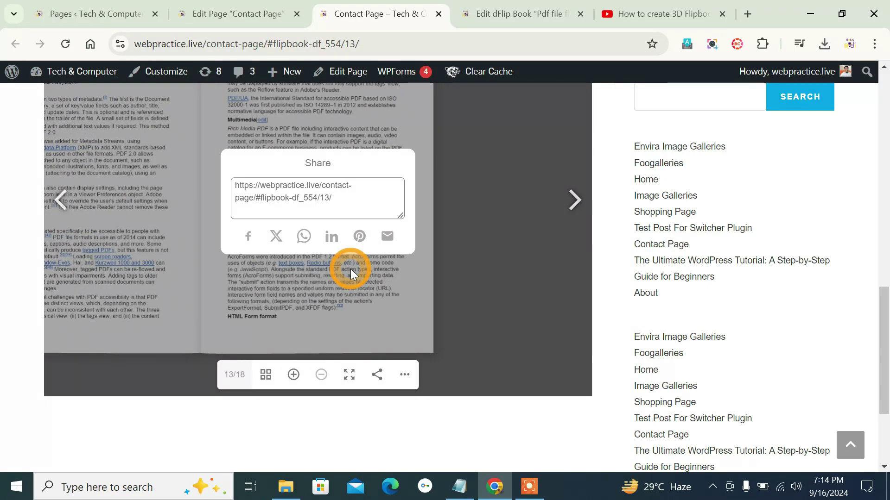
click(404, 374)
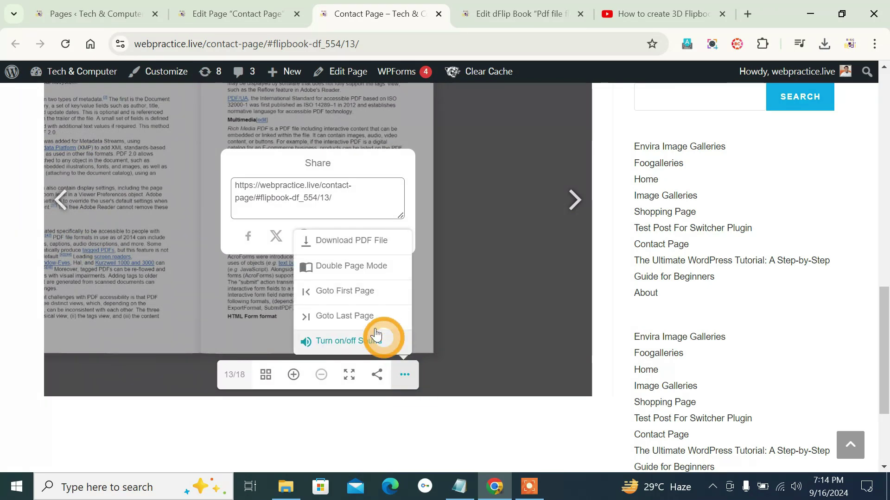
click(340, 300)
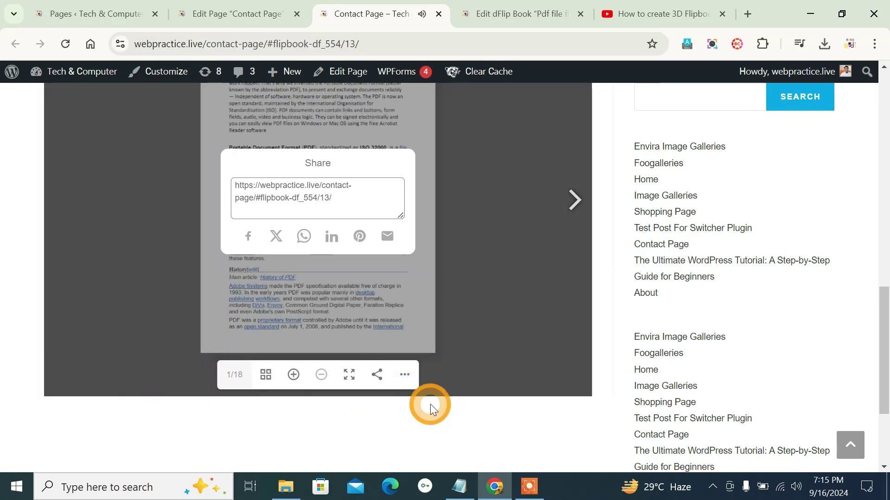
click(406, 377)
click(367, 313)
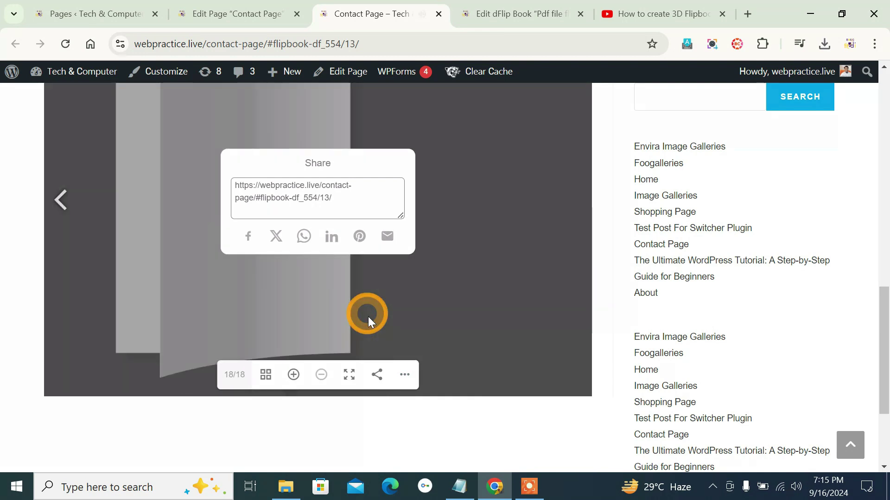
Toggle the flipbook's sound setting, flip back from the last page, and look over the embedded book on the page.
click(403, 376)
click(317, 351)
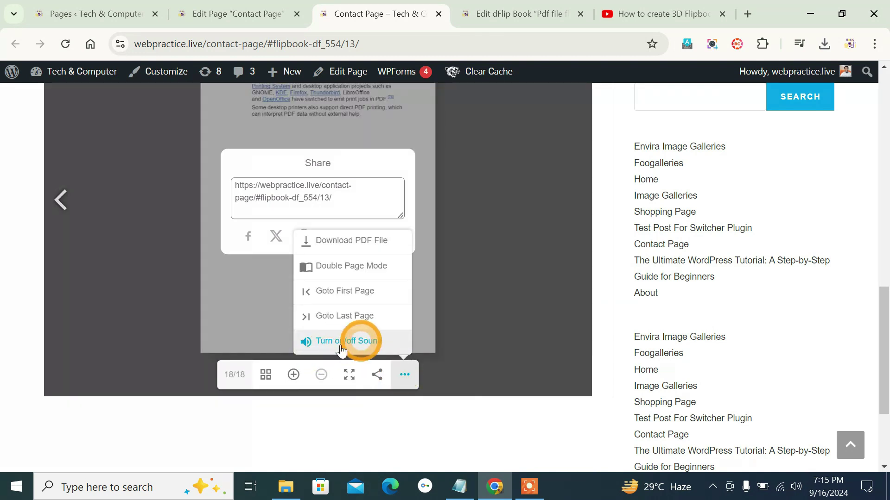
scroll(425, 316, up, 1)
scroll(425, 316, up, 4)
scroll(443, 304, down, 4)
click(63, 201)
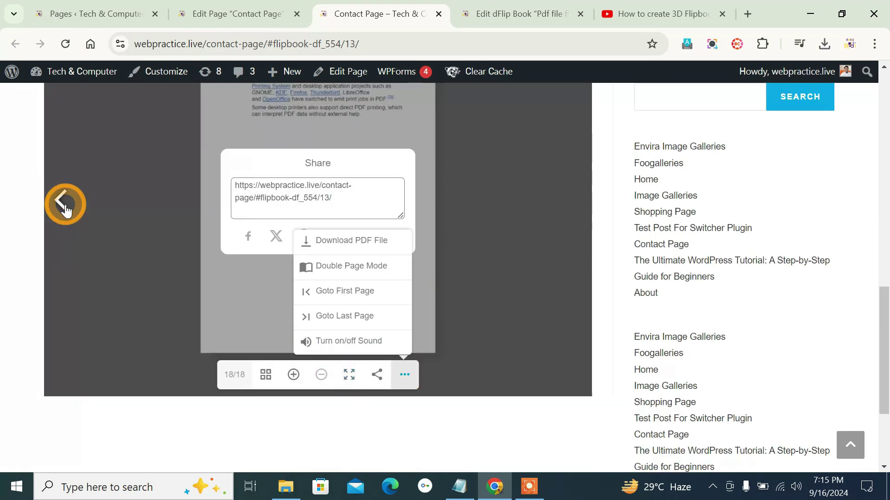
scroll(465, 295, up, 4)
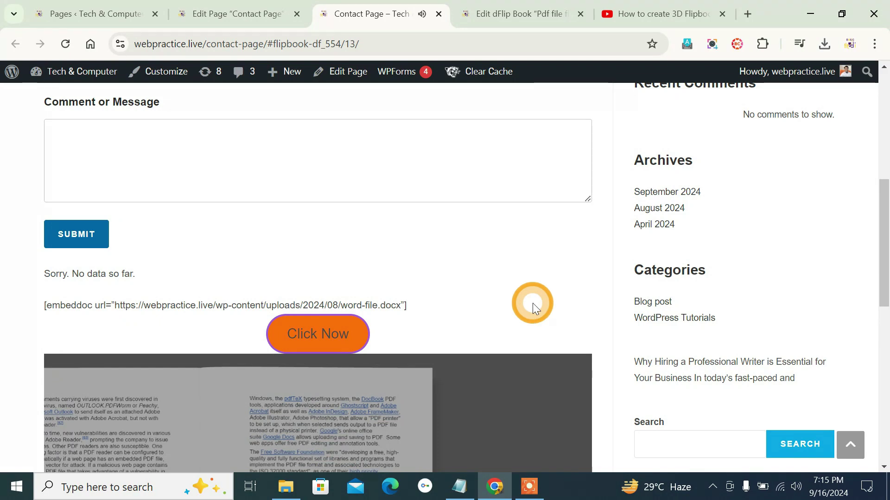
scroll(533, 303, down, 9)
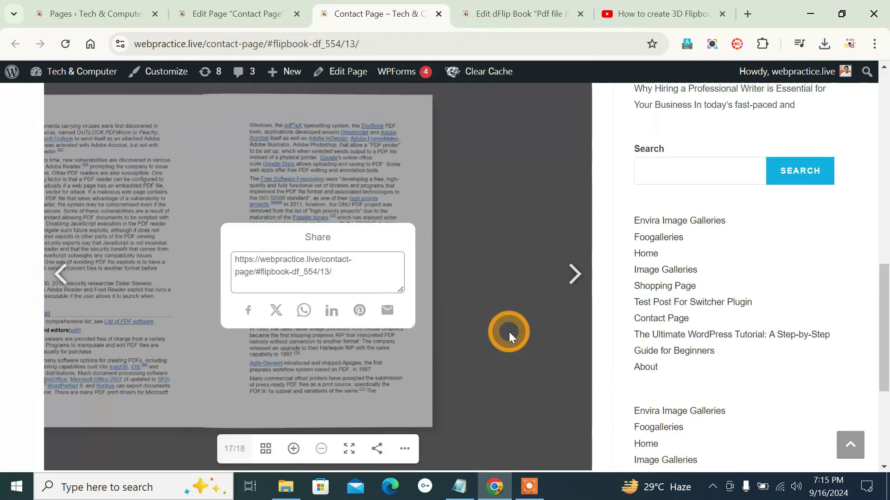
scroll(508, 332, up, 4)
Return to the site's admin pages list and open the All Posts list in a new browser tab.
click(234, 11)
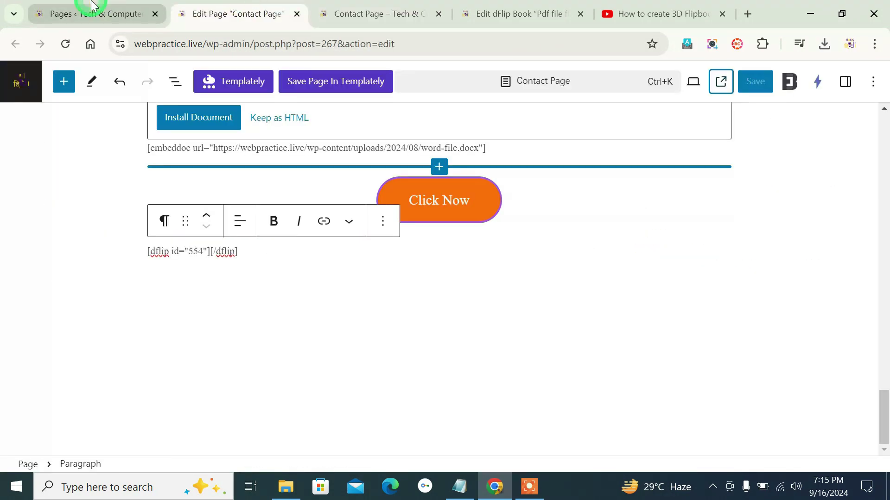
click(93, 5)
scroll(135, 195, up, 10)
mouse_move(64, 143)
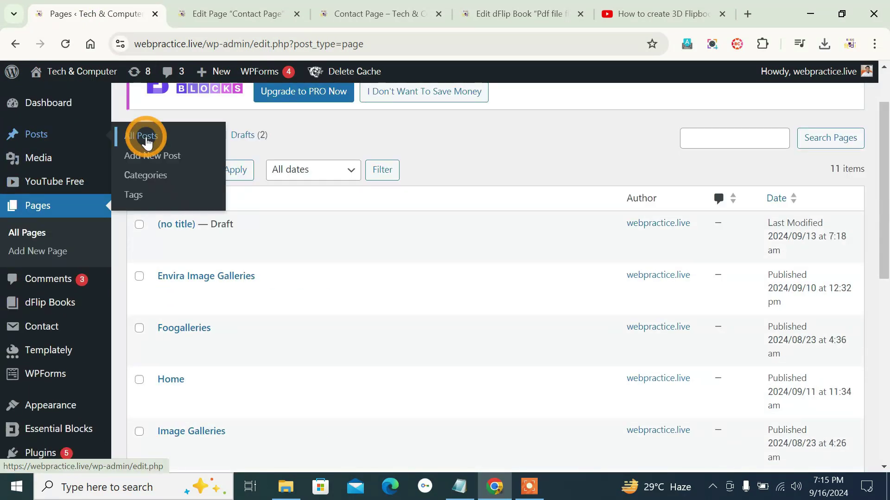
right_click(147, 142)
click(197, 151)
click(194, 10)
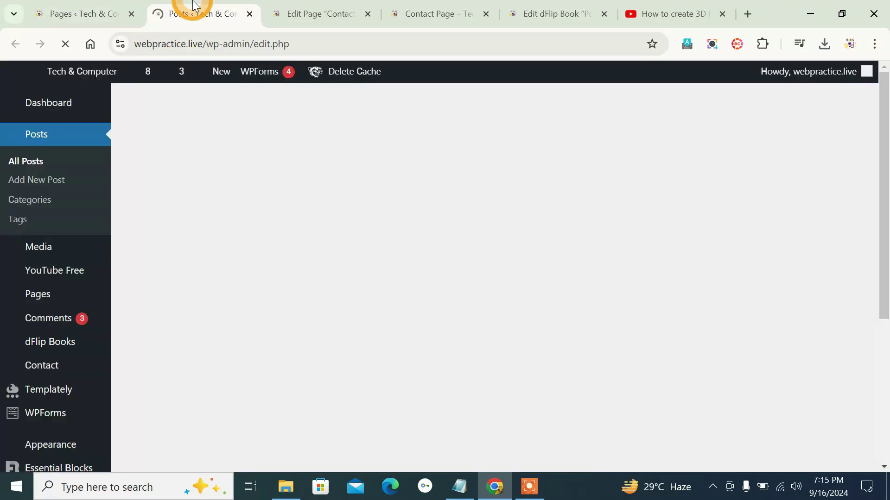
Open the post "What Is SEO – Search Engine Optimization?" for editing in a new tab and close the Contact Page editor tab.
scroll(268, 333, down, 10)
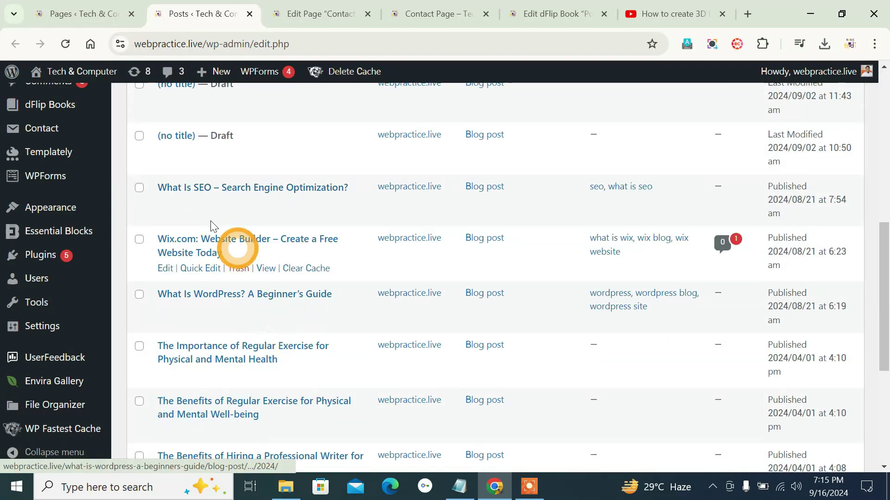
right_click(165, 207)
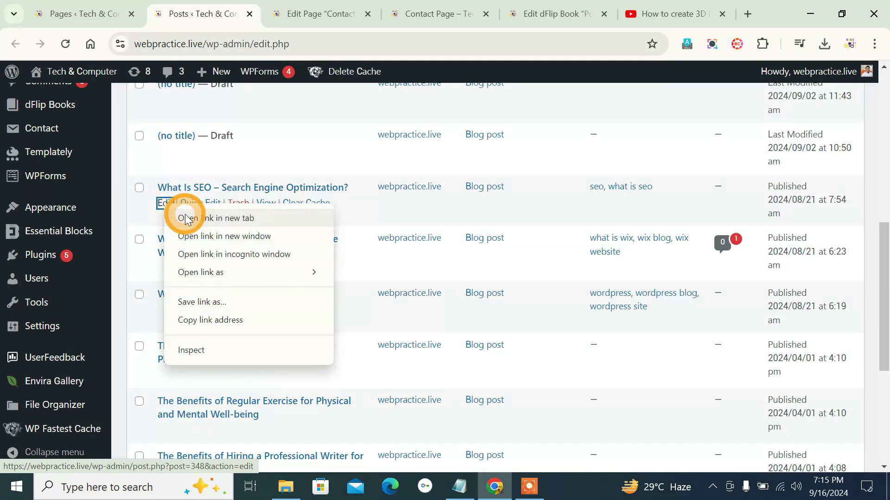
click(195, 216)
click(286, 14)
middle_click(406, 7)
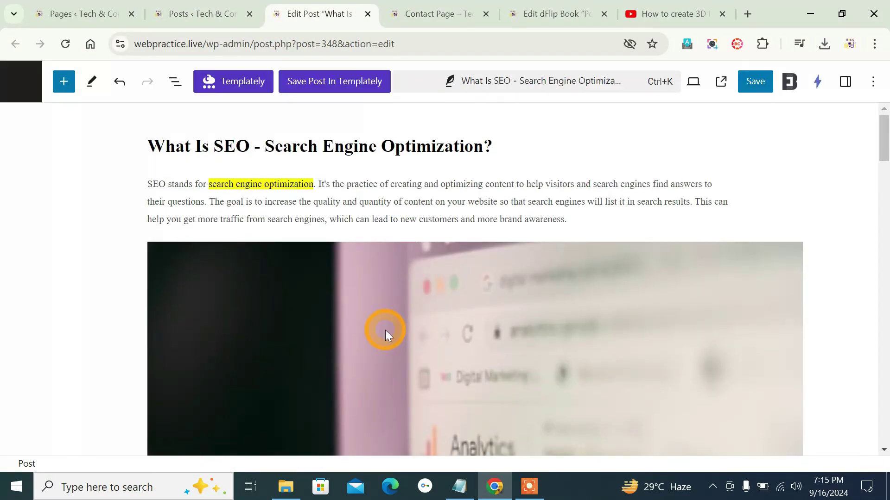
scroll(385, 332, down, 13)
scroll(388, 334, up, 4)
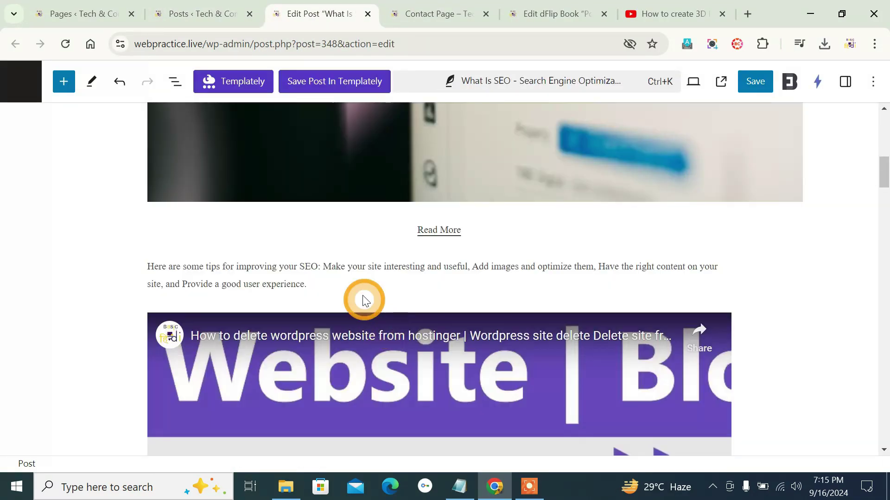
Add an empty paragraph block at the very end of the SEO post, below the last image.
scroll(359, 296, down, 20)
scroll(361, 296, down, 6)
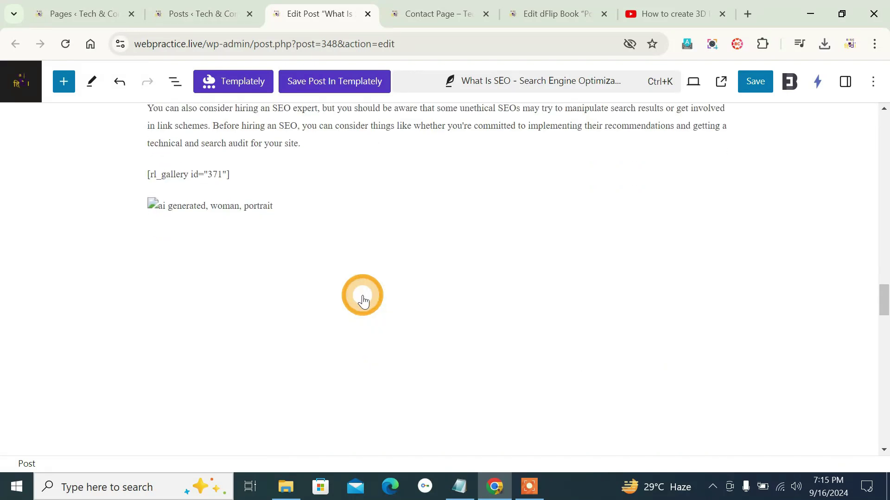
scroll(318, 227, up, 3)
click(249, 230)
mouse_move(246, 223)
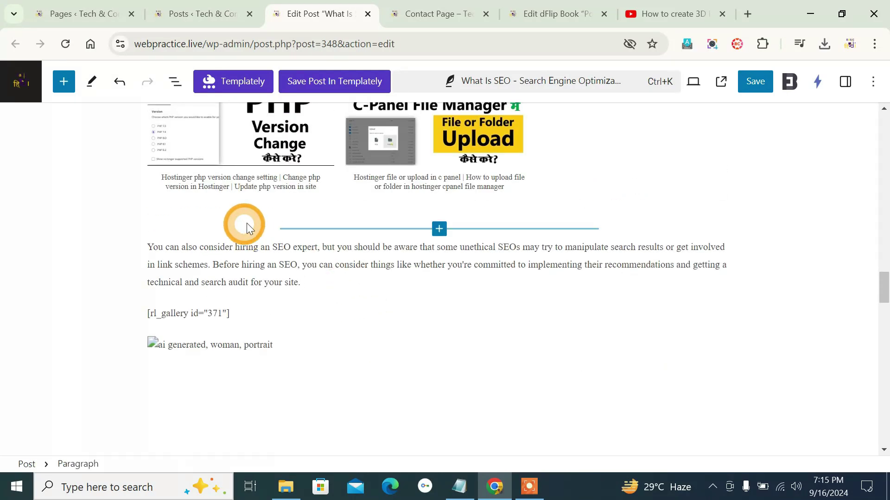
click(332, 344)
scroll(332, 344, down, 5)
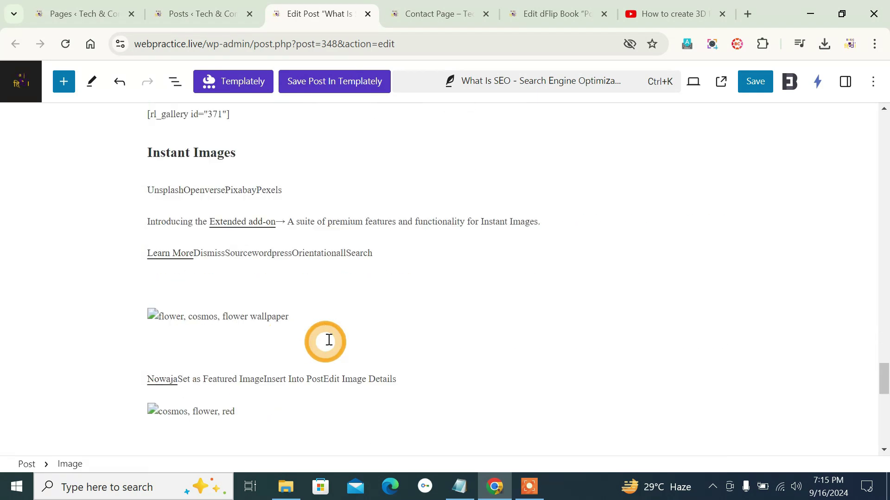
scroll(313, 248, up, 3)
scroll(282, 306, down, 8)
click(341, 289)
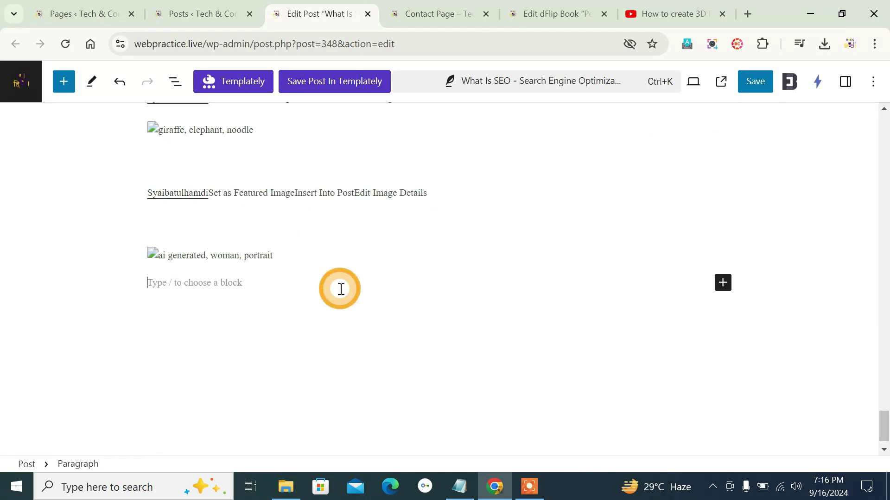
Copy the Thumb - Lightbox(Popup) shortcode from the flipbook's edit page.
click(172, 8)
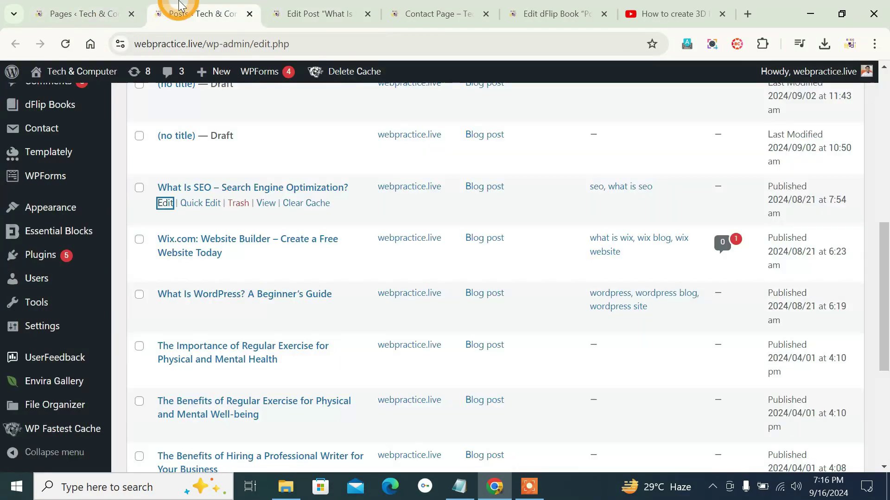
click(493, 9)
click(507, 9)
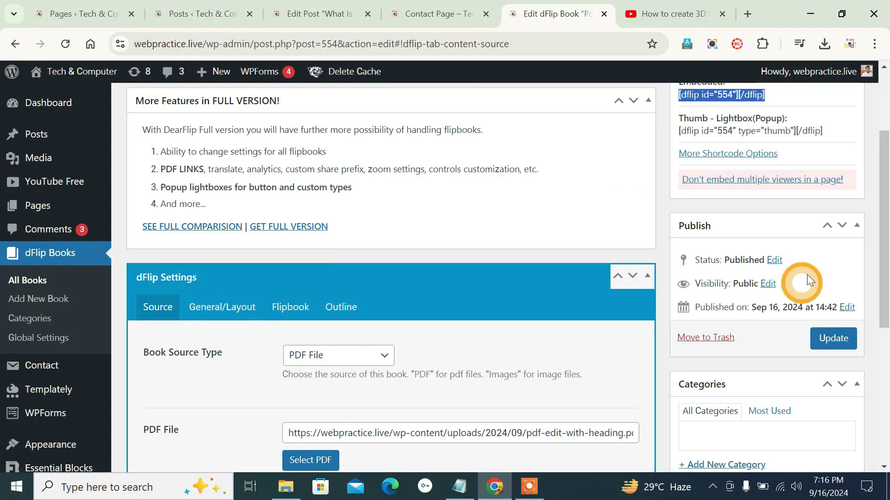
scroll(640, 139, up, 3)
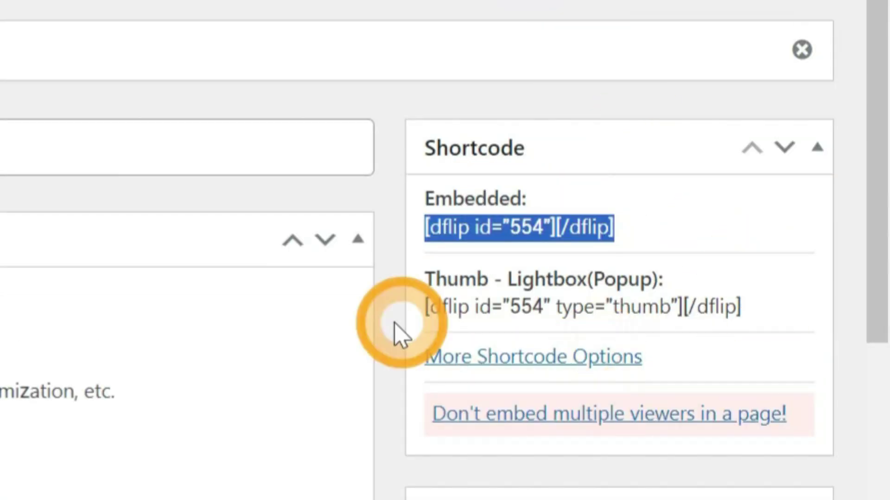
click(570, 308)
right_click(572, 316)
click(381, 348)
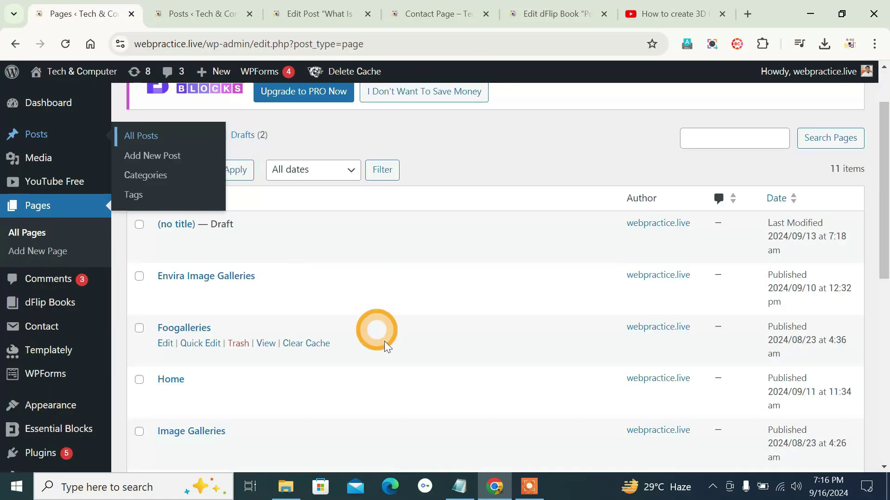
Paste the shortcode [dflip id="554" type="thumb"][/dflip] into the SEO post's empty last paragraph and save the post.
scroll(360, 183, down, 2)
click(291, 13)
right_click(162, 284)
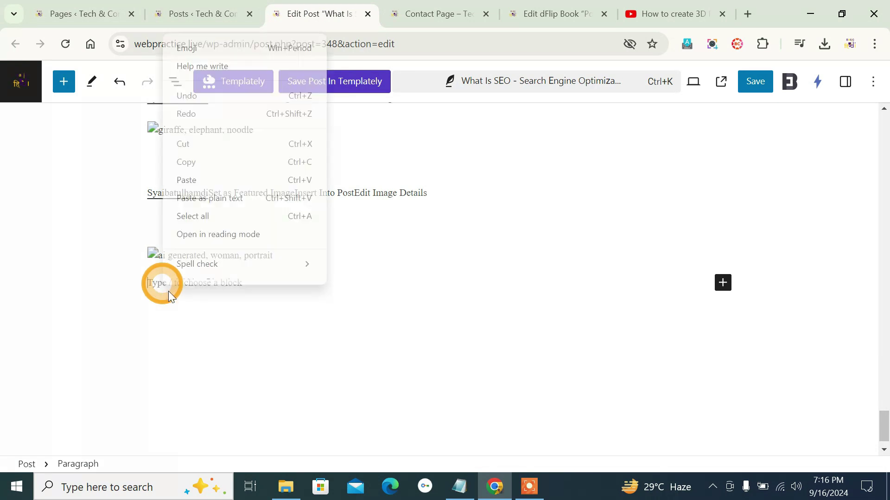
click(186, 180)
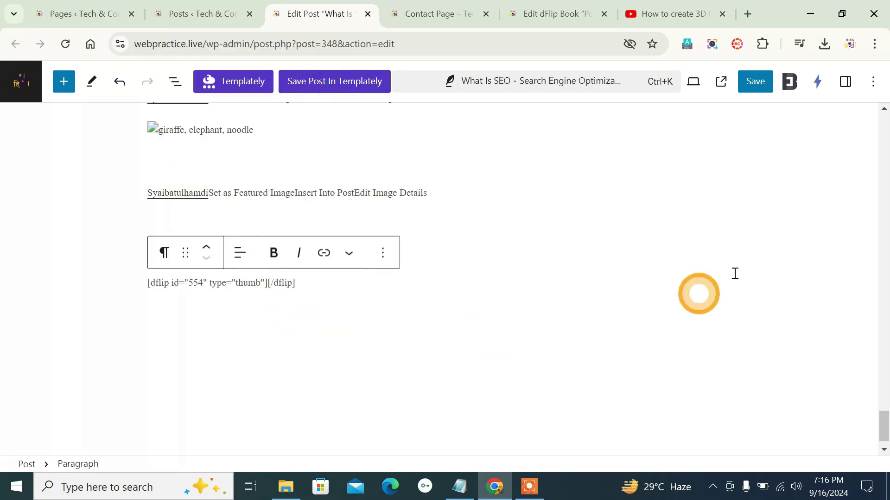
click(754, 92)
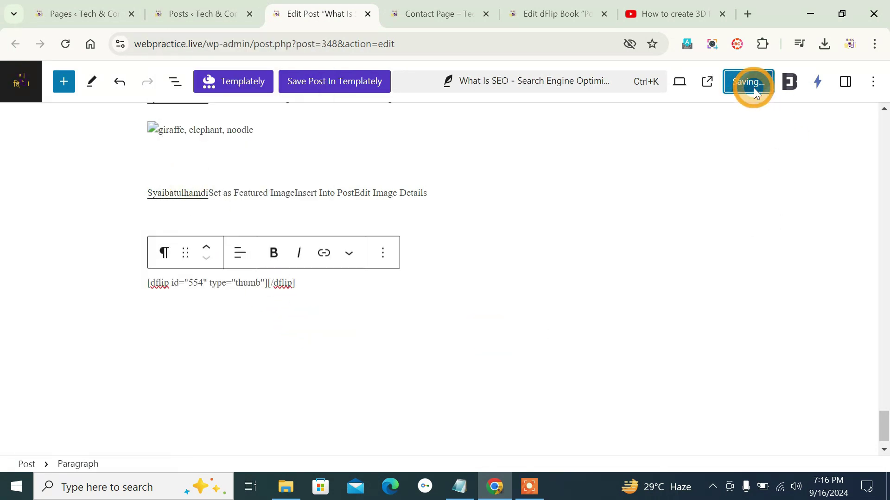
View the published SEO post in a new tab and find the flipbook thumbnail at the end of its content.
click(719, 83)
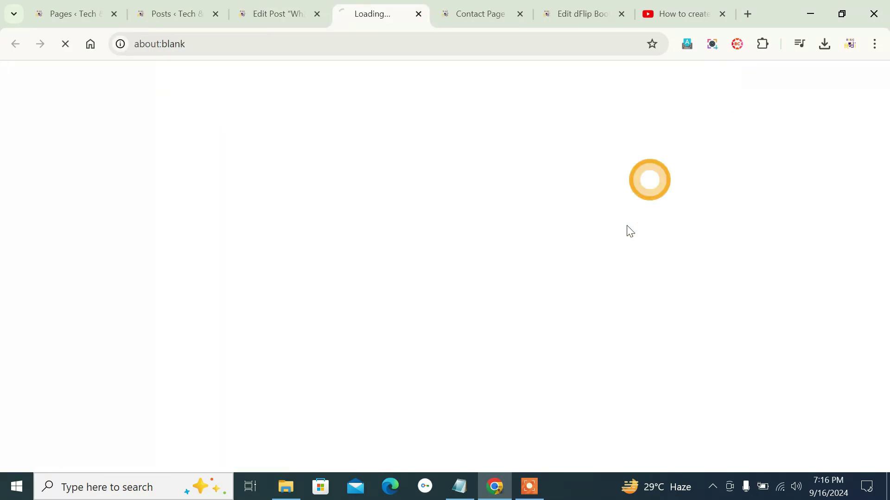
scroll(408, 272, down, 15)
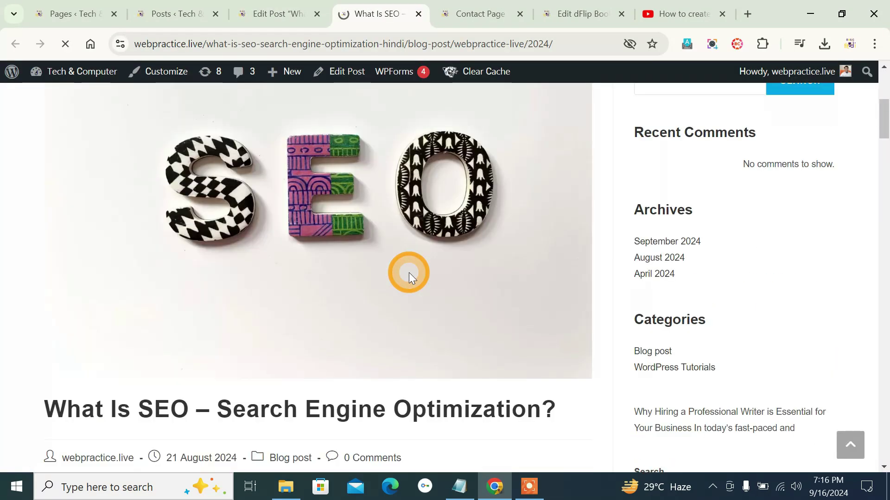
scroll(407, 277, down, 15)
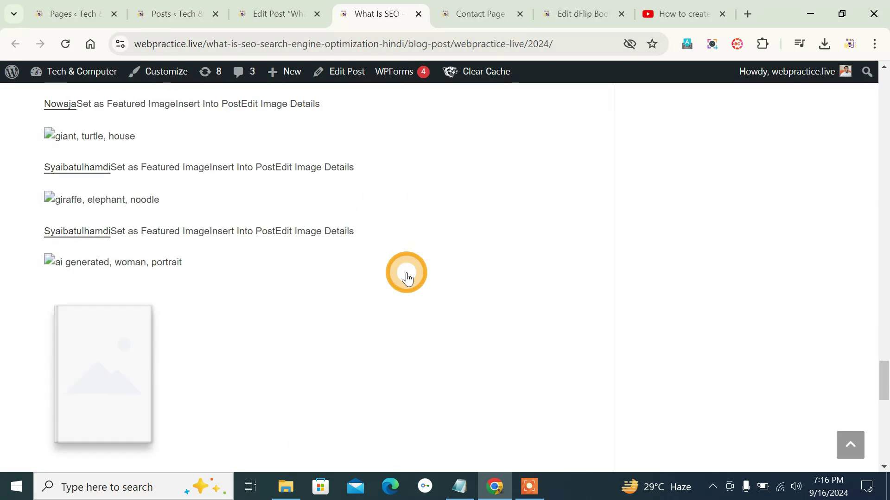
scroll(406, 274, up, 6)
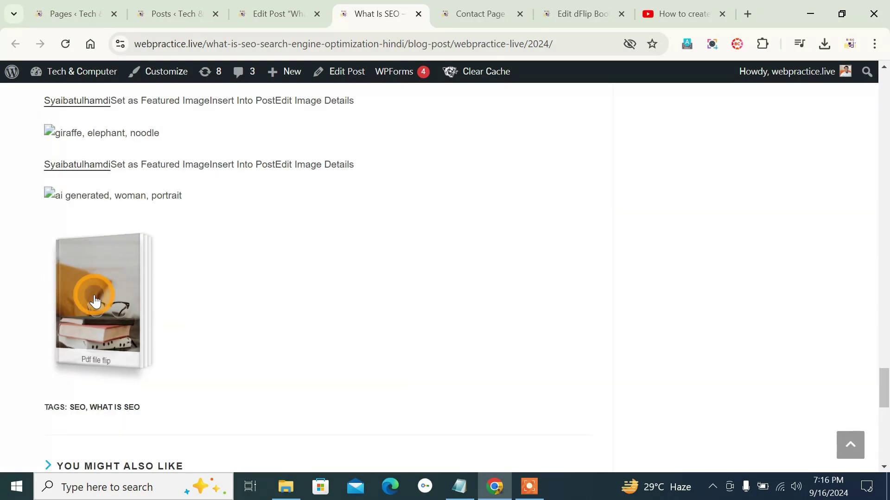
Open the flipbook popup from its thumbnail, page forward to page 13, and close the popup.
click(111, 313)
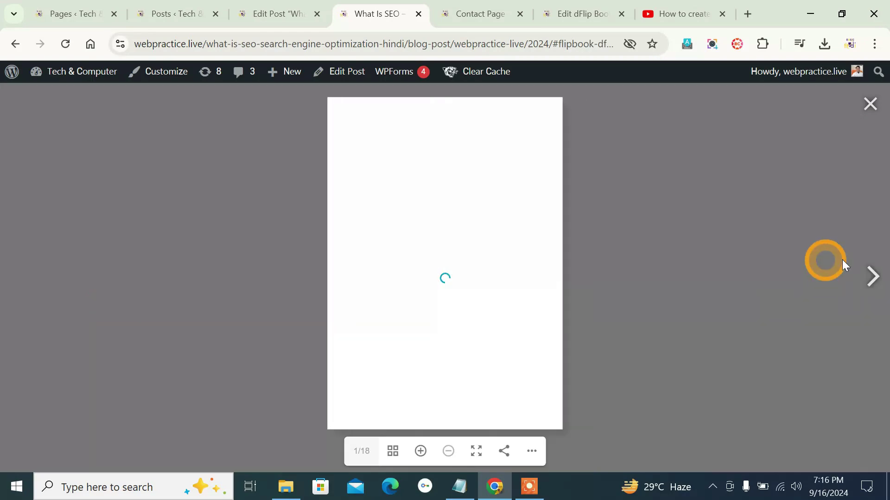
click(869, 274)
click(870, 274)
click(869, 275)
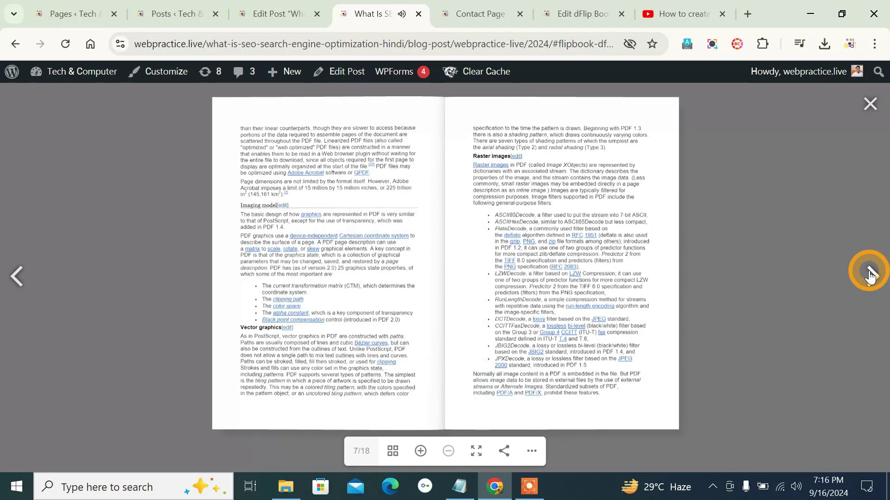
click(869, 274)
click(870, 274)
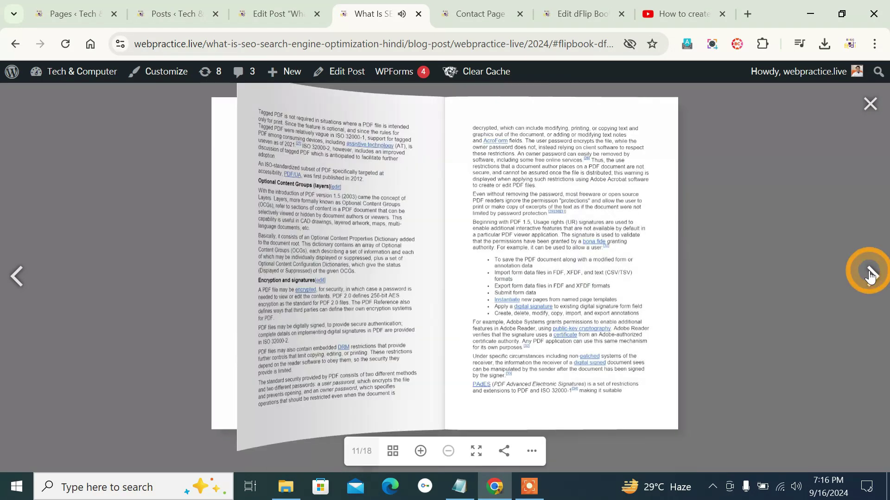
click(870, 274)
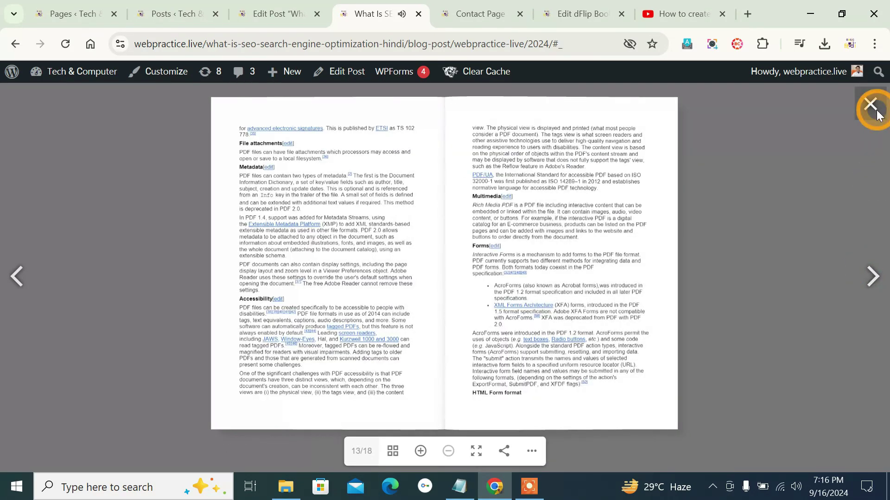
click(871, 105)
On the live Contact Page, dismiss the embedded flipbook's share box and flip back one page.
click(480, 13)
scroll(266, 246, up, 3)
scroll(264, 246, down, 7)
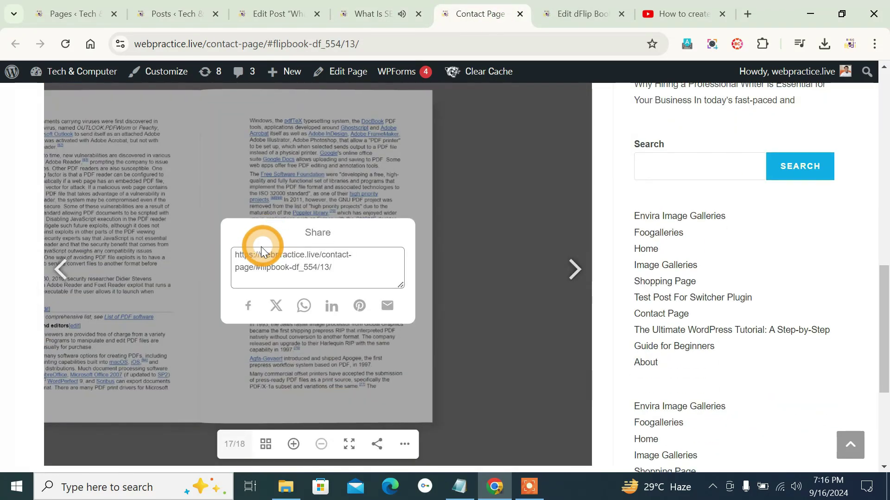
click(529, 347)
click(56, 266)
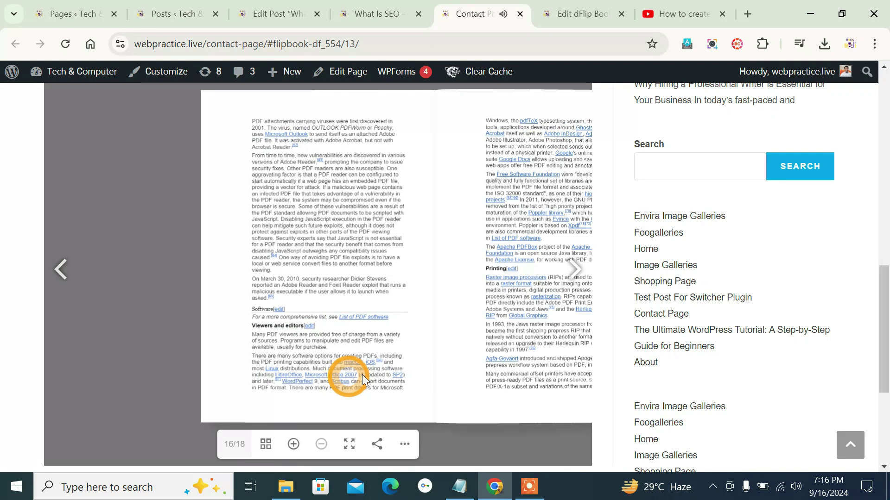
click(362, 375)
Compare the live post's flipbook thumbnail with its shortcode in the post editor and with the book embedded on the Contact Page.
click(352, 12)
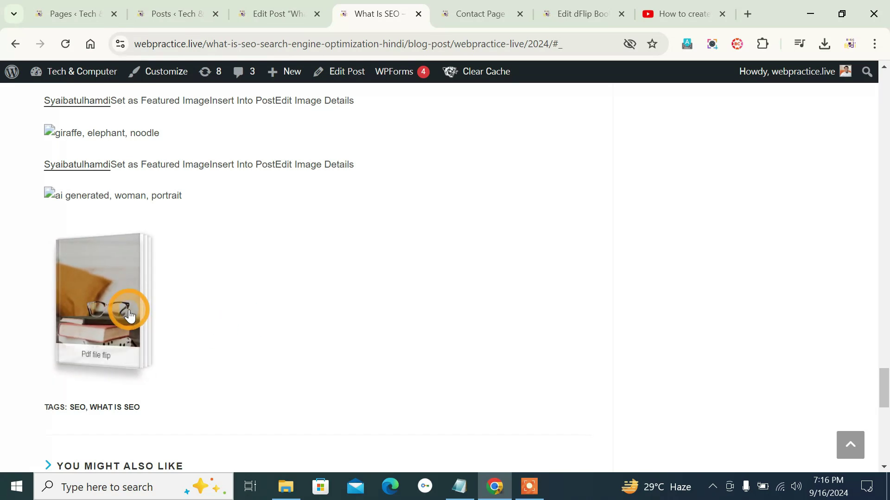
click(238, 8)
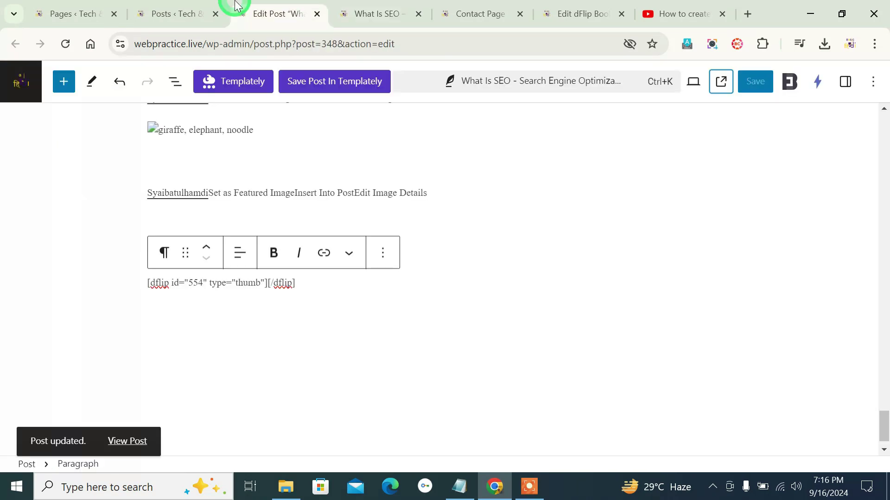
click(195, 6)
click(287, 7)
click(416, 7)
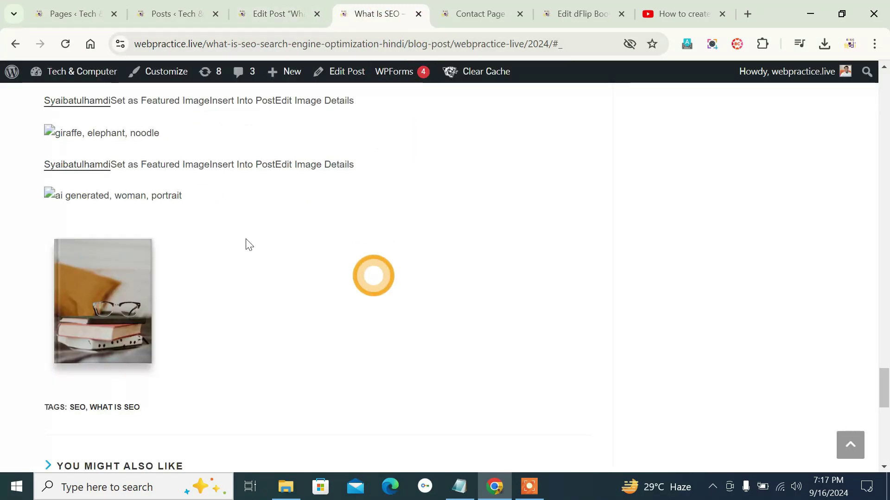
click(60, 10)
click(241, 5)
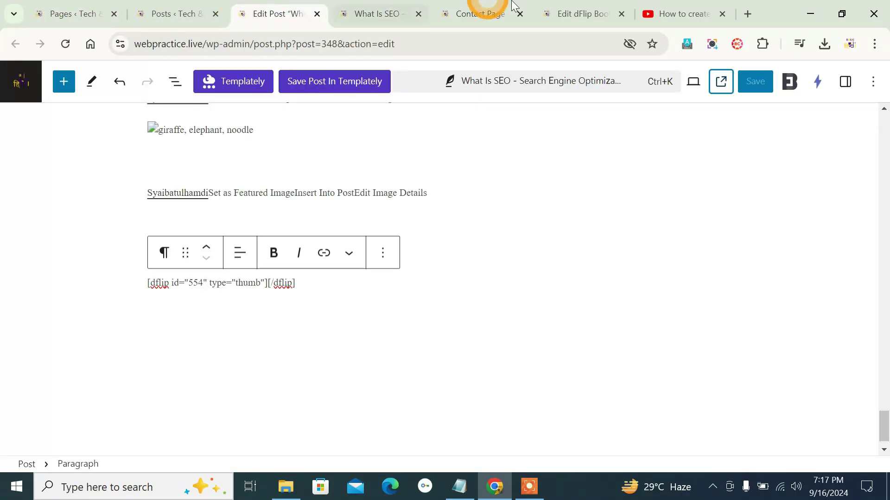
click(505, 9)
scroll(610, 211, up, 5)
Open the flipbook's General/Layout settings and examine the Viewer Type options, keeping Global Setting.
click(581, 6)
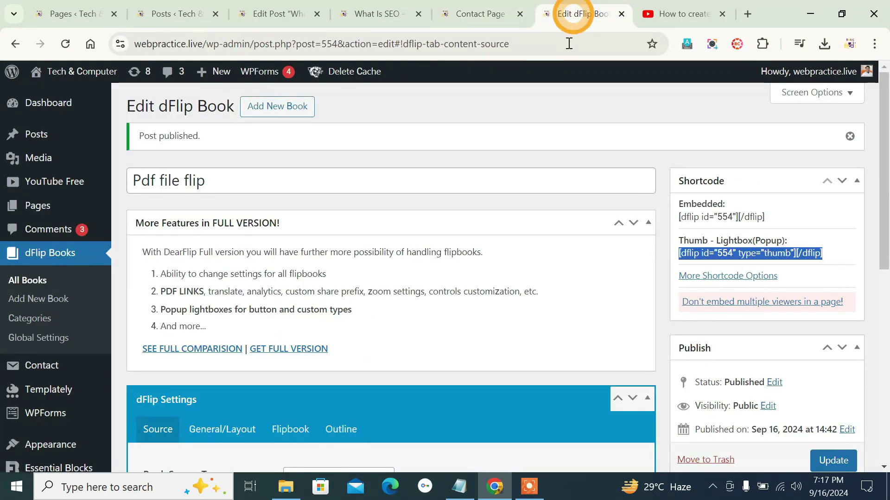
scroll(573, 222, down, 3)
click(221, 290)
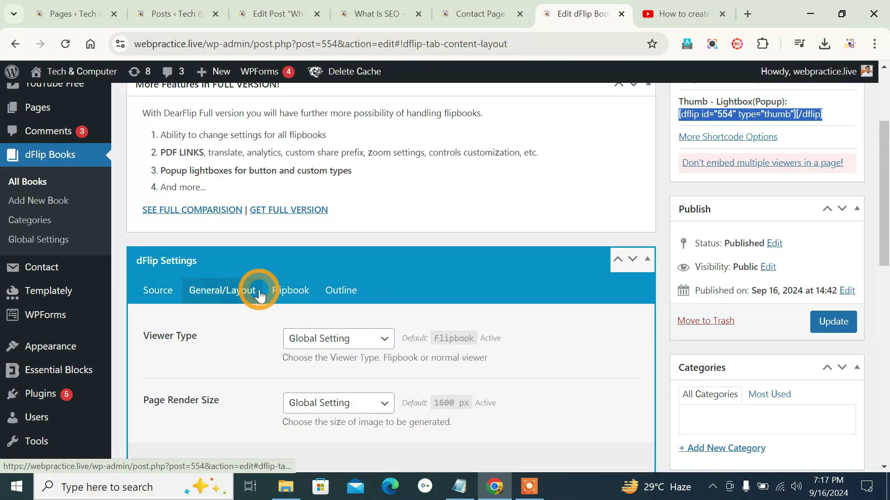
scroll(328, 199, down, 3)
click(337, 201)
click(332, 218)
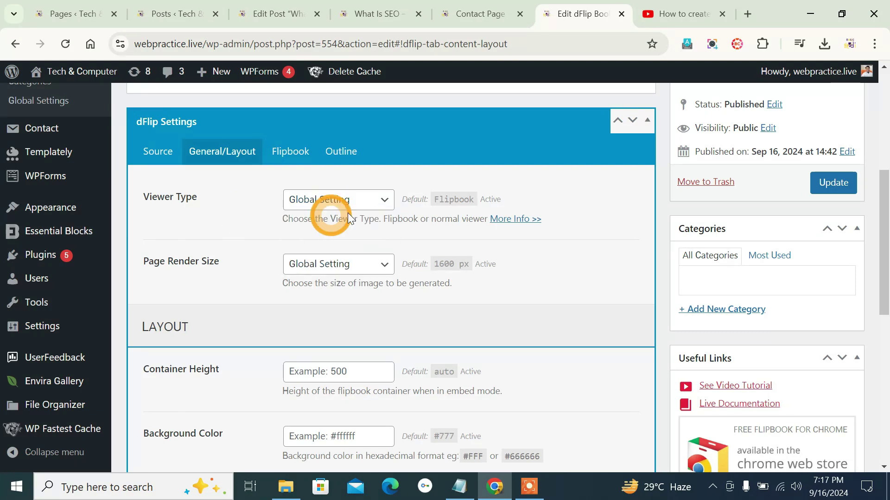
click(354, 200)
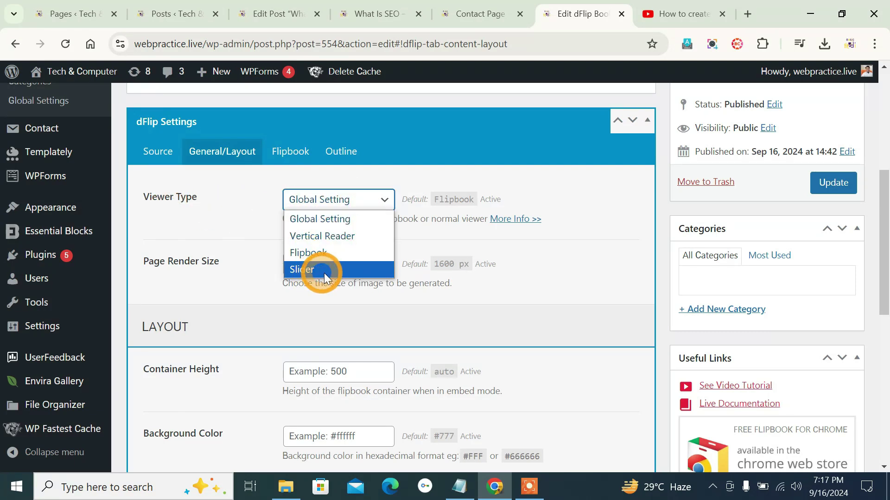
click(279, 221)
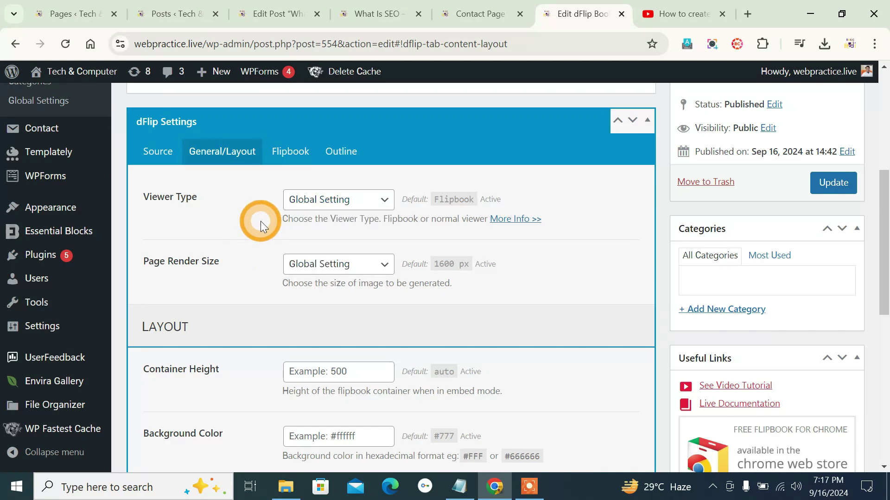
Examine the Page Render Size options and the container height, background color and background image settings without changing them.
click(319, 265)
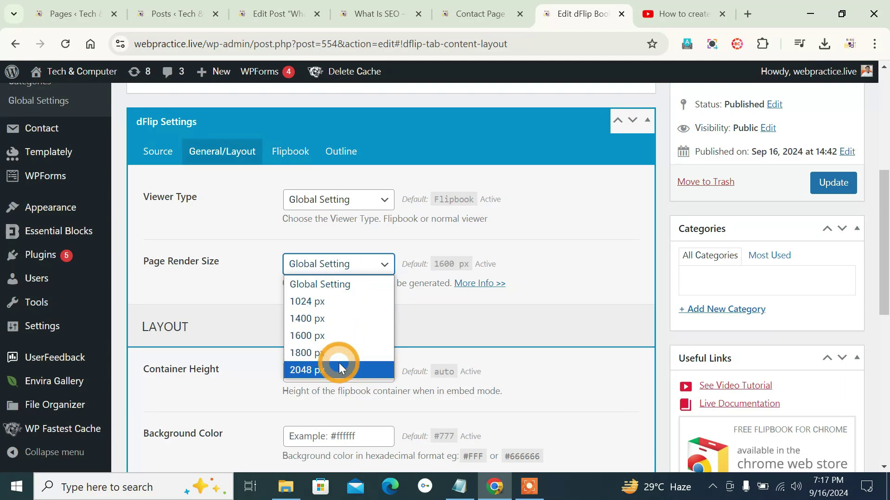
click(243, 278)
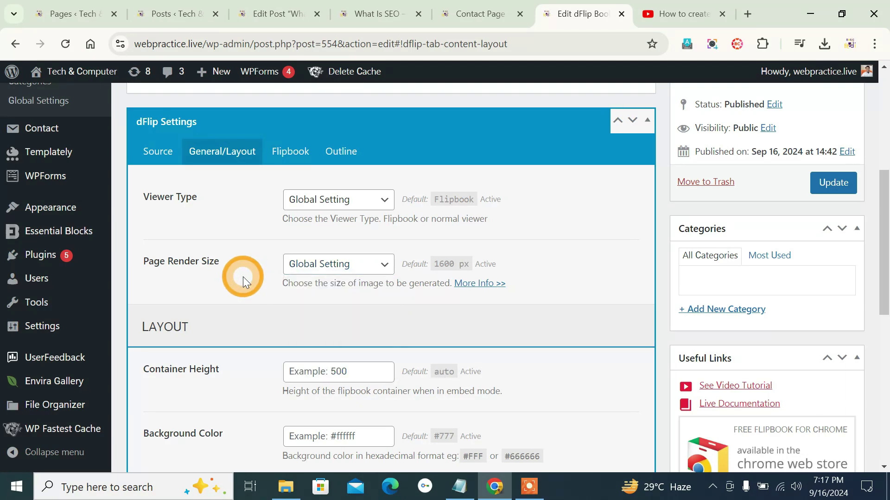
scroll(242, 277, down, 3)
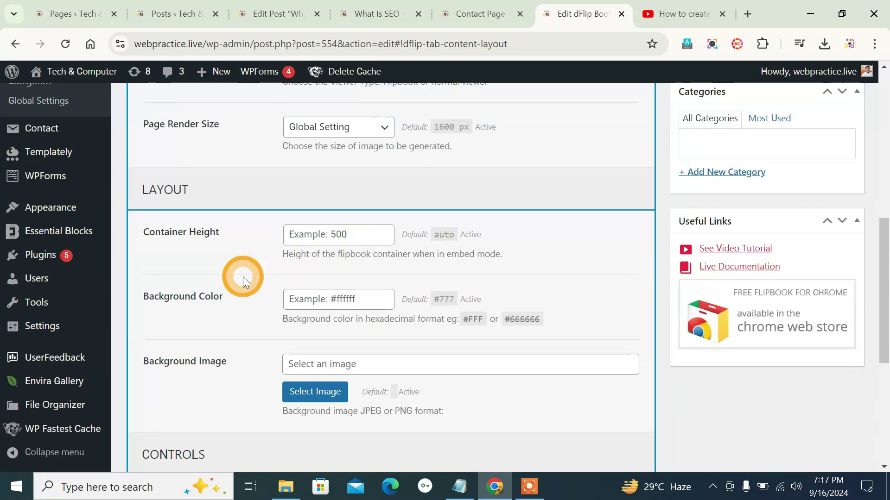
click(366, 232)
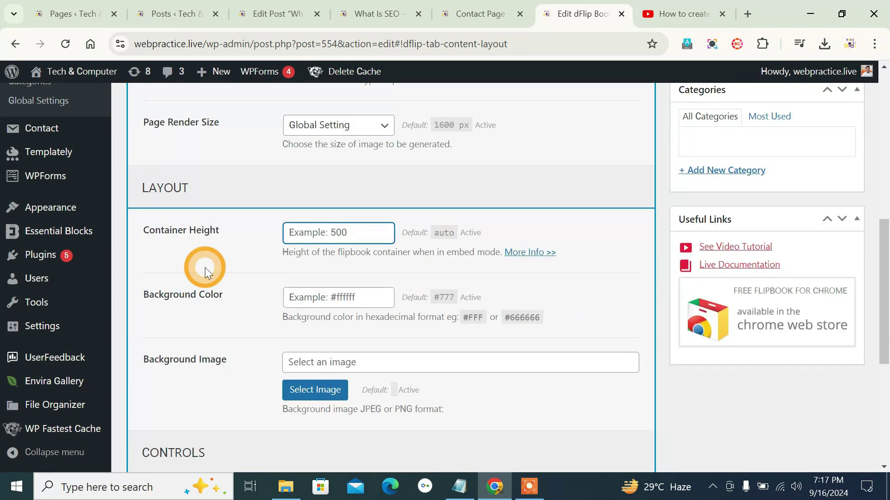
click(297, 300)
scroll(261, 319, down, 2)
click(239, 295)
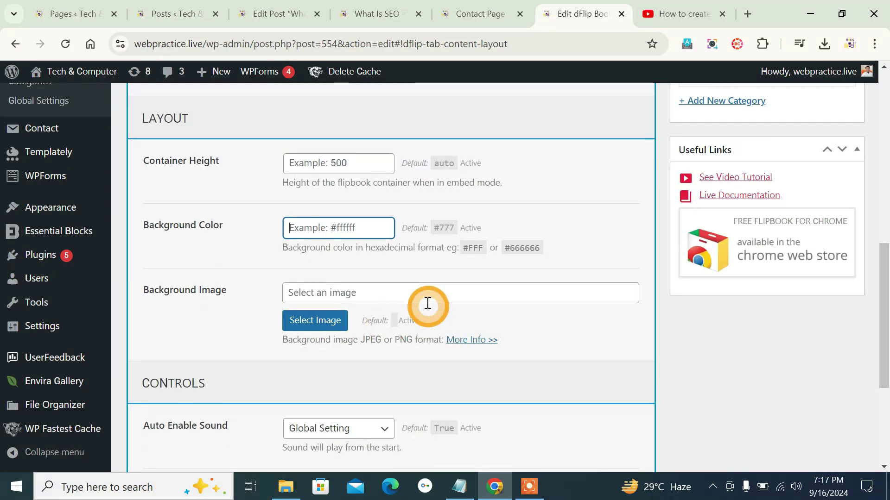
Open the media library for the flipbook's background image and close it without selecting a file.
click(327, 321)
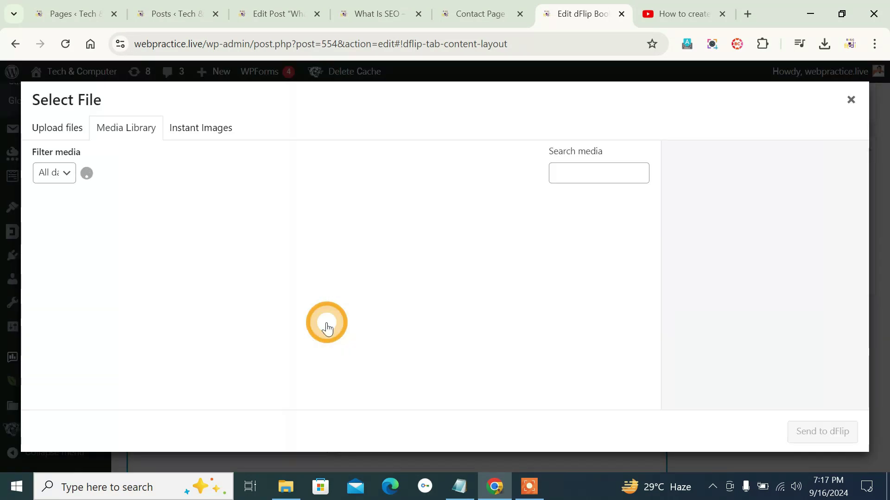
click(845, 99)
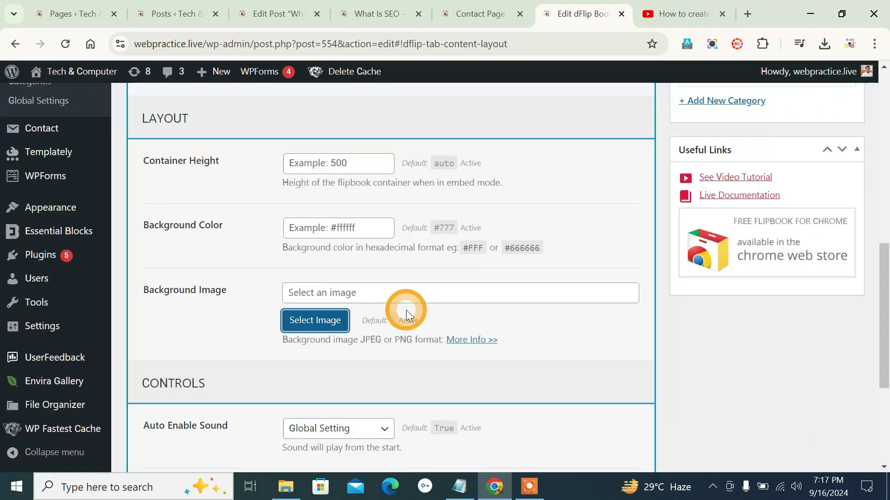
Examine the Auto Enable Sound, Enable Download and Controls Position options, keeping each on Global Setting.
scroll(406, 309, down, 3)
scroll(484, 305, down, 2)
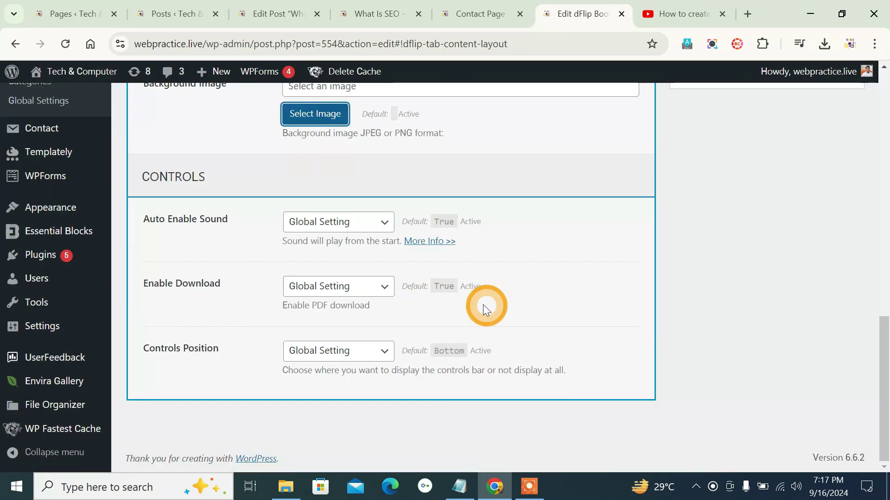
click(356, 222)
click(358, 223)
click(358, 222)
click(357, 222)
click(359, 287)
click(360, 291)
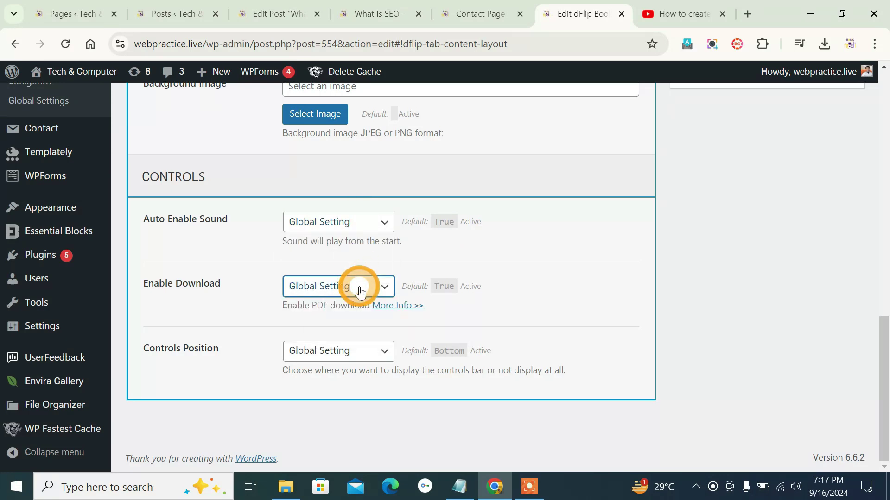
click(332, 349)
click(332, 350)
click(369, 350)
Open the Flipbook settings and examine the 3D or 2D and Hard Pages options, keeping Global Setting.
scroll(477, 338, up, 10)
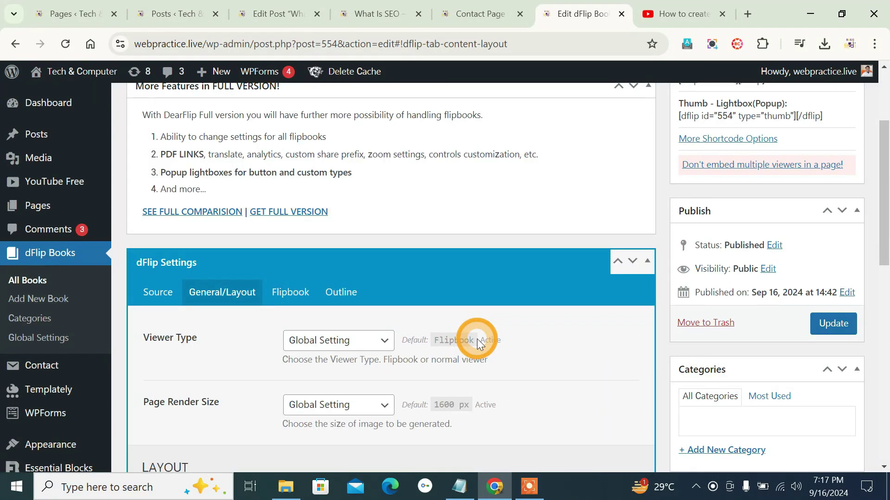
scroll(477, 338, down, 1)
click(291, 221)
scroll(215, 291, down, 1)
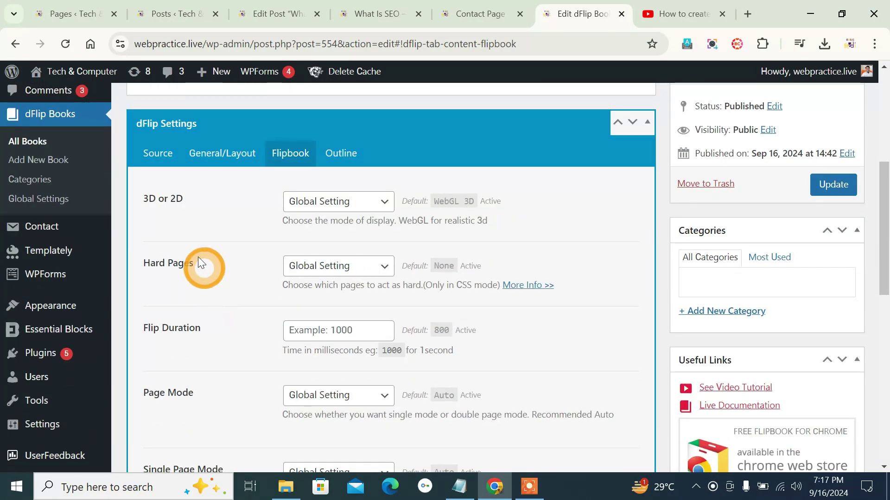
click(378, 208)
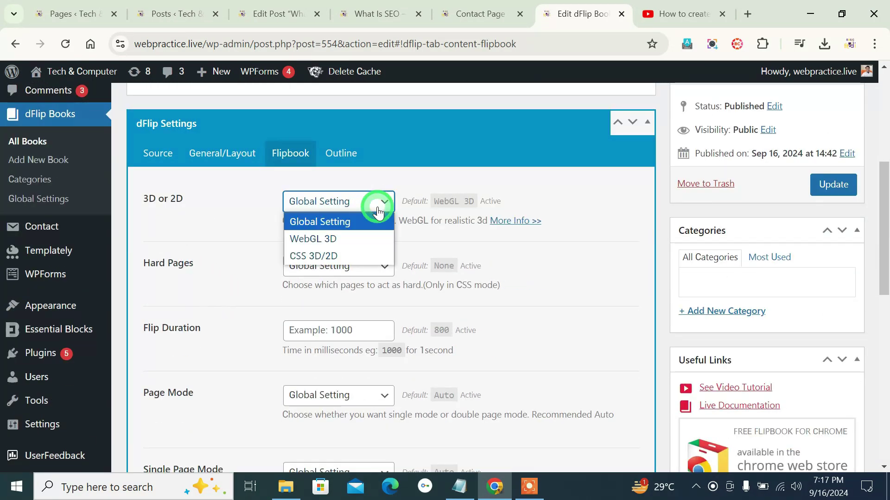
click(250, 226)
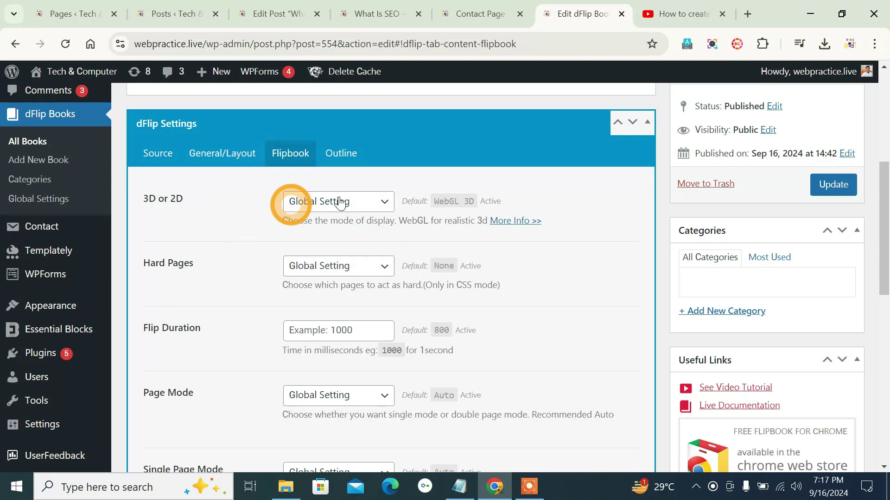
click(330, 274)
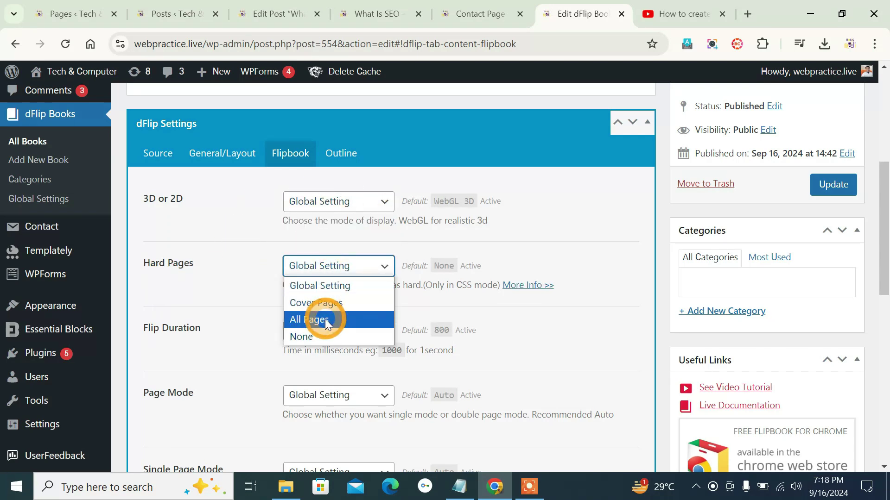
click(224, 273)
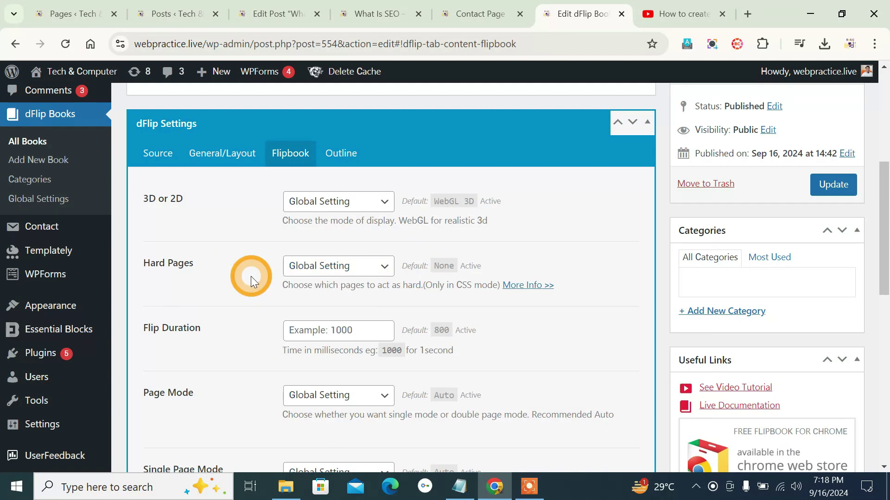
Examine the Flip Duration, Page Mode and Single Page Mode settings without changing them.
scroll(238, 277, down, 1)
click(357, 259)
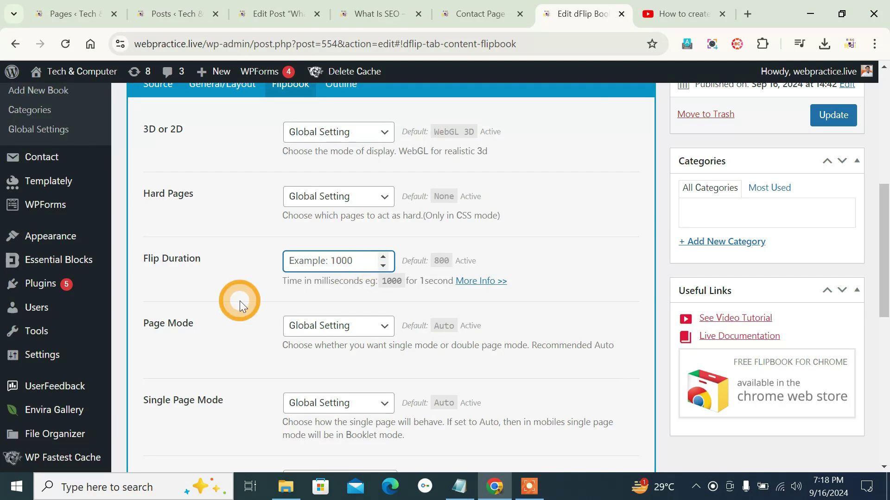
scroll(240, 301, down, 1)
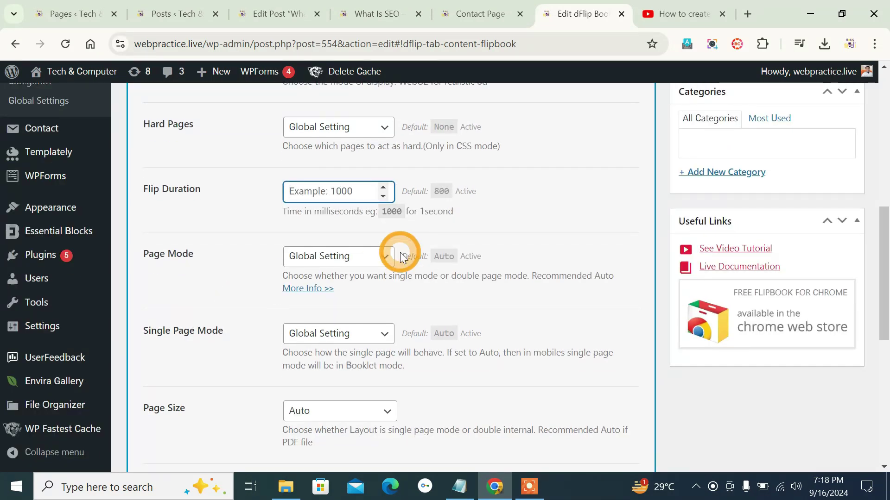
click(371, 258)
click(369, 258)
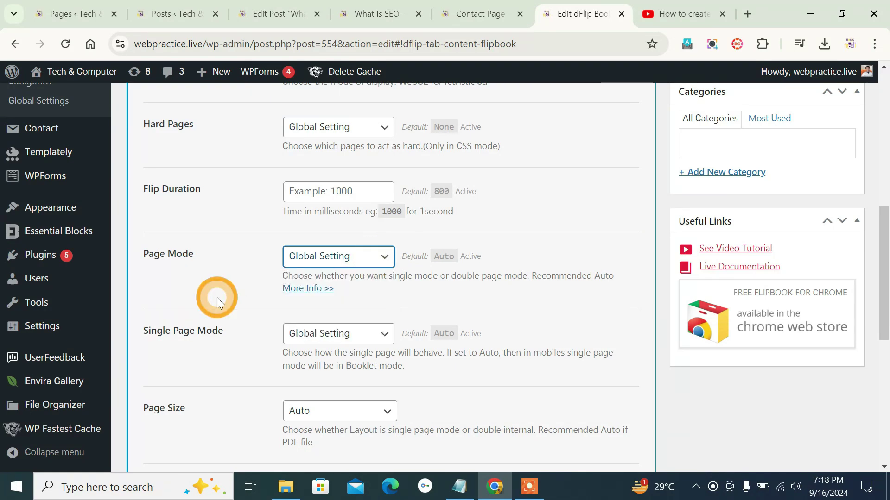
scroll(217, 297, down, 2)
click(341, 197)
click(341, 199)
click(351, 191)
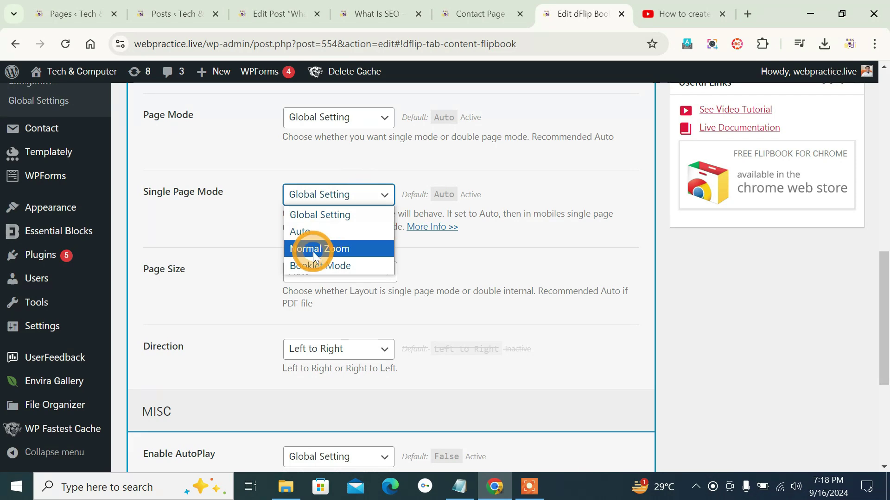
click(241, 229)
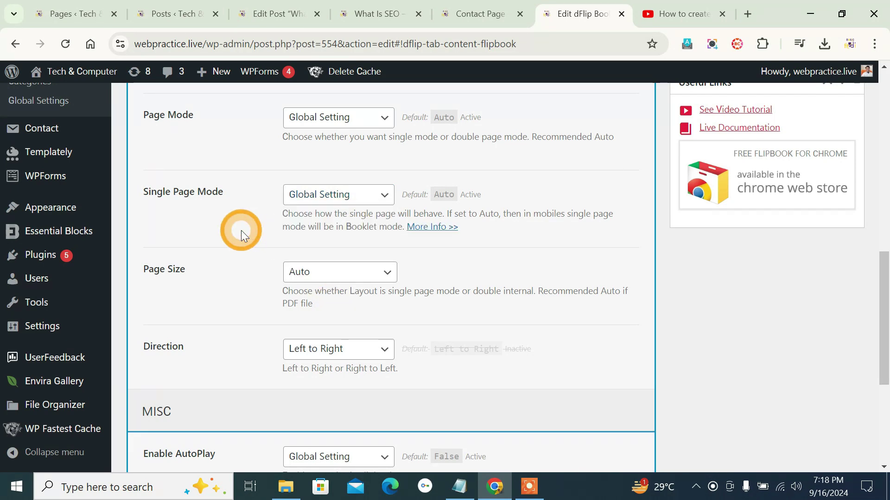
Examine the Page Size, Enable AutoPlay and Autoplay Duration settings without changing them.
scroll(244, 268, up, 4)
scroll(243, 268, down, 6)
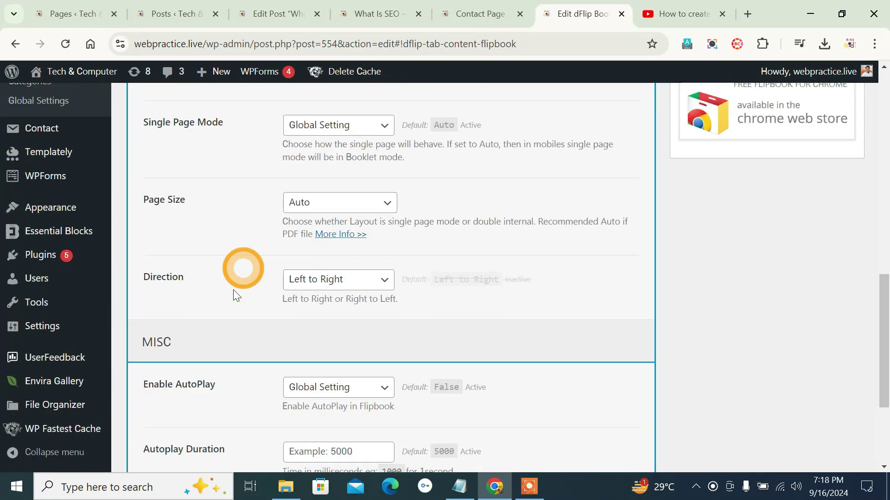
click(341, 204)
click(341, 207)
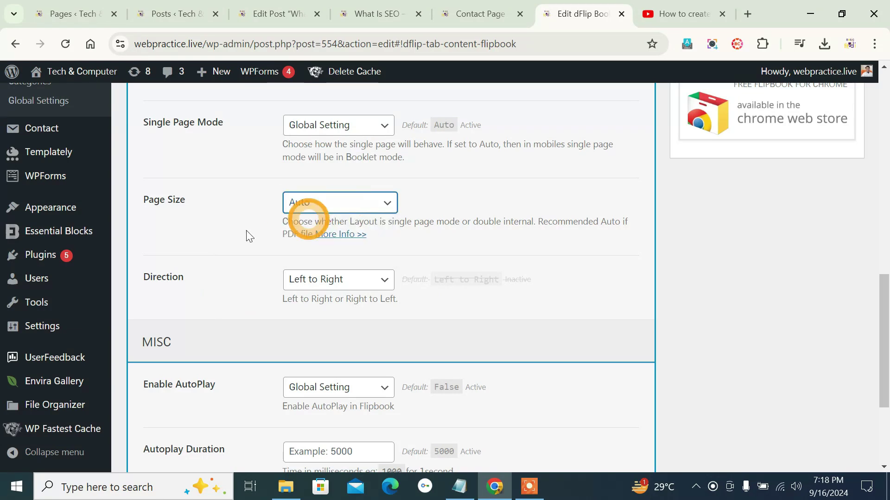
scroll(175, 360, down, 3)
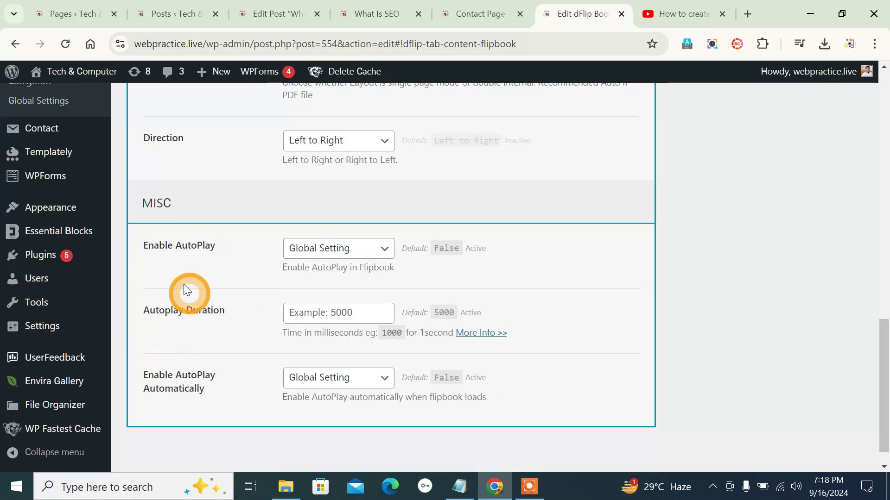
click(342, 250)
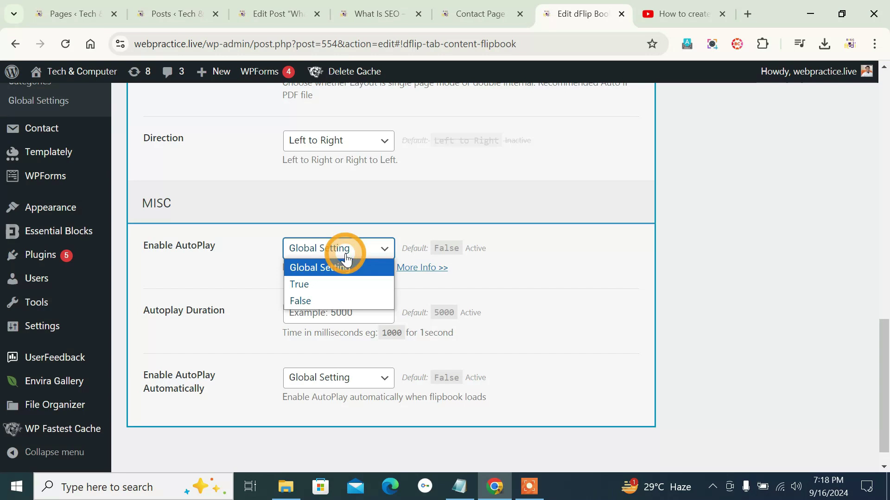
click(203, 282)
click(322, 314)
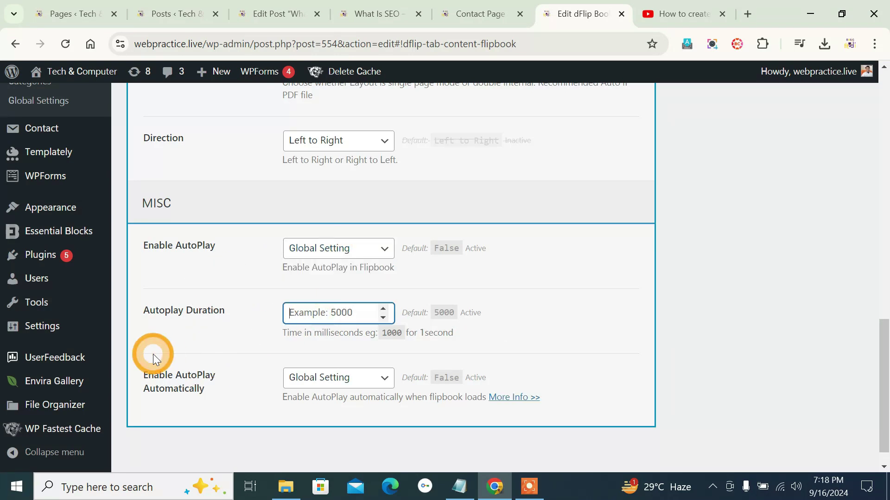
Open the flipbook's Outline settings and examine the outline, thumbnail and PDF outline overwrite options.
scroll(241, 351, up, 12)
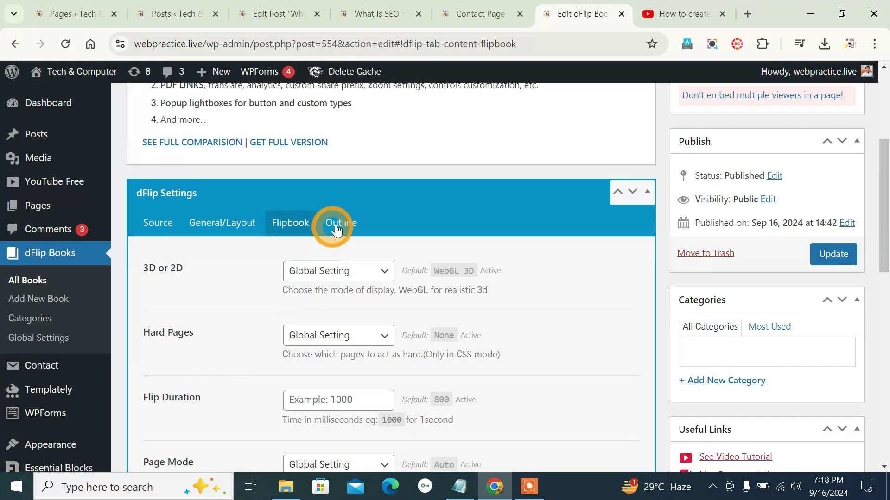
click(336, 227)
scroll(218, 327, down, 1)
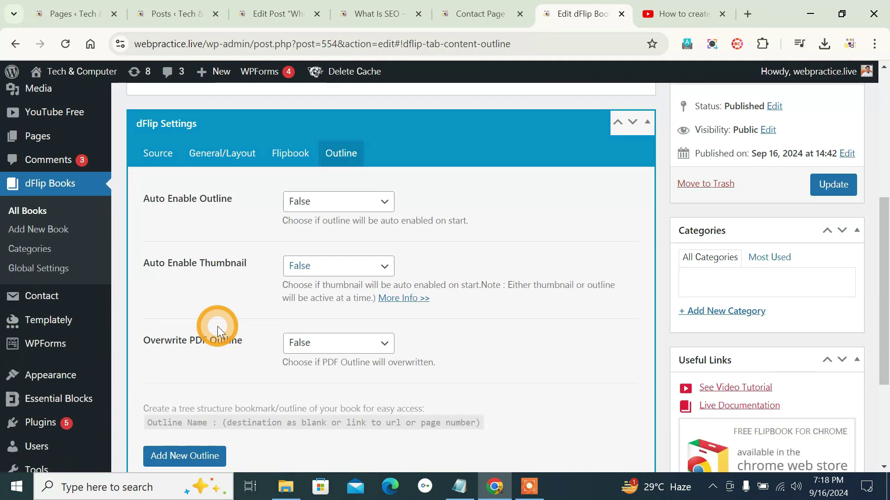
scroll(218, 327, down, 3)
Return to the flipbook's Source settings and examine the book source type, PDF file and thumbnail image.
scroll(215, 327, up, 8)
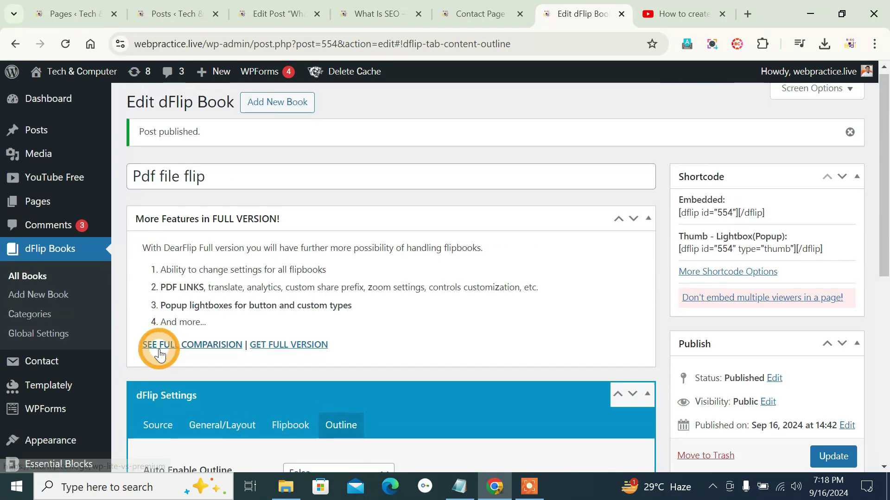
scroll(160, 355, down, 3)
click(159, 290)
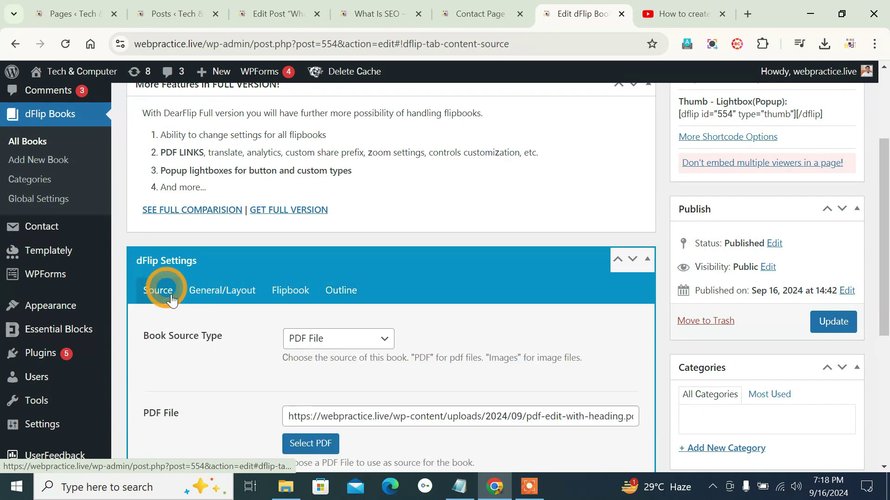
scroll(213, 327, down, 3)
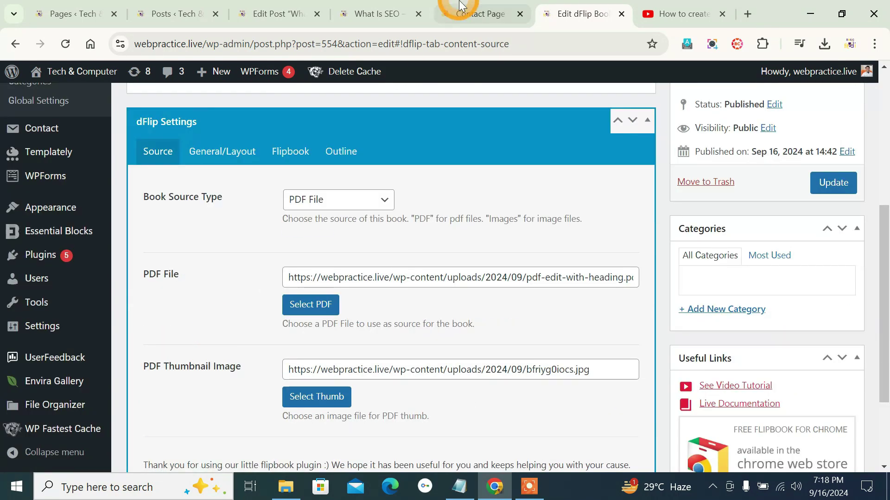
View the embedded flipbook on the live Contact Page and look at the WordPress Pages list.
click(481, 14)
scroll(360, 251, up, 3)
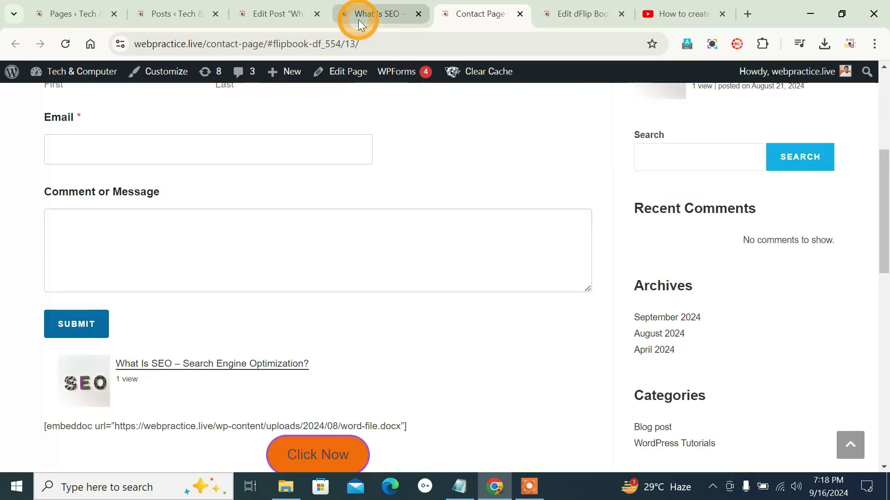
scroll(383, 288, down, 6)
scroll(382, 283, up, 3)
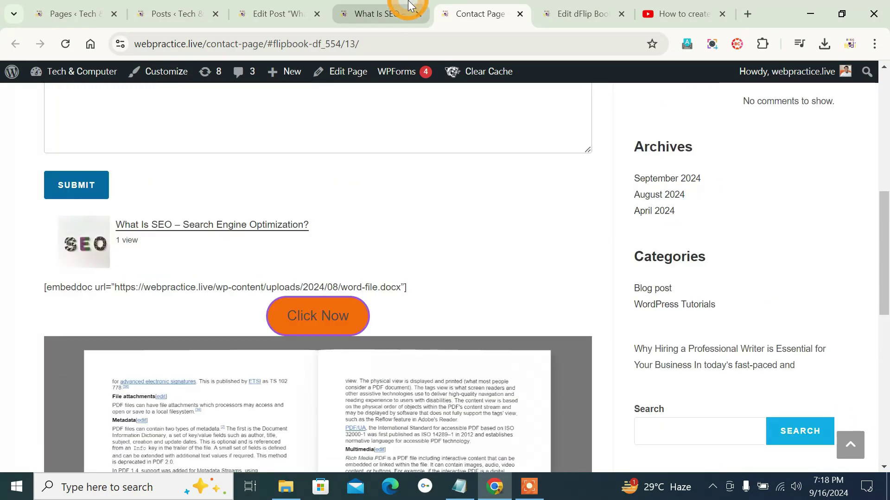
click(409, 5)
click(78, 13)
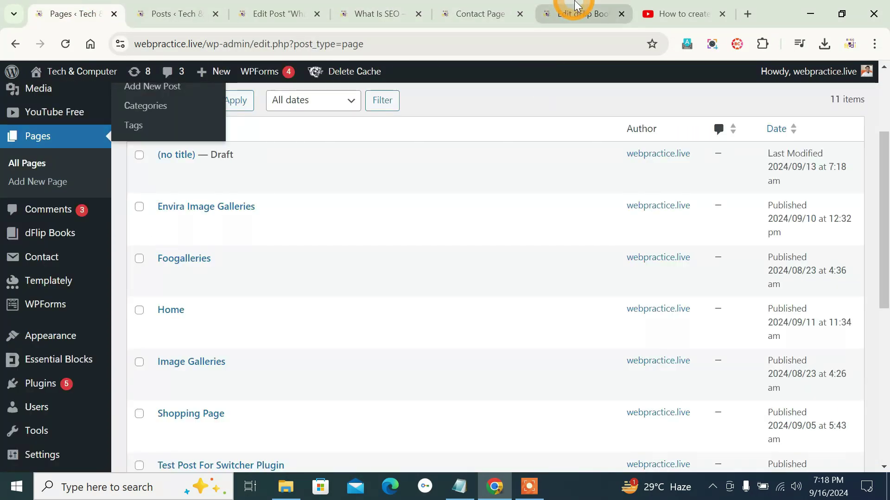
Switch back to the flipbook editor and review the PDF file and thumbnail image source settings.
click(575, 13)
scroll(408, 307, down, 6)
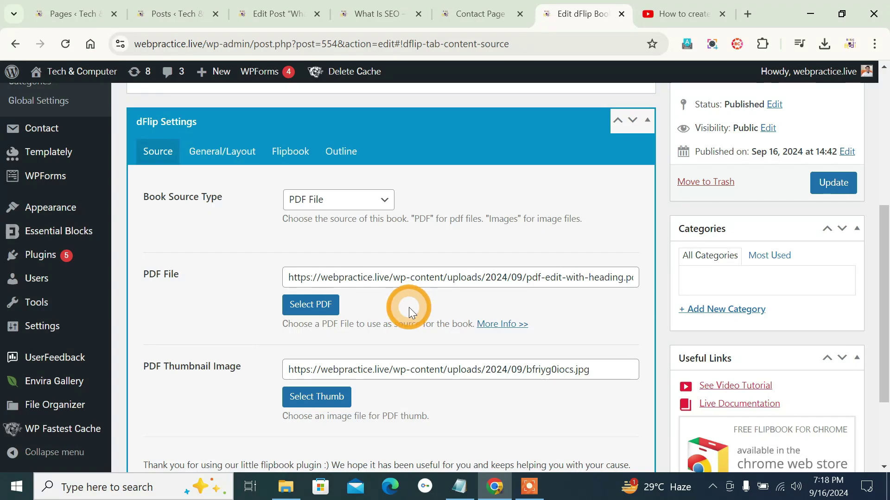
scroll(408, 307, down, 2)
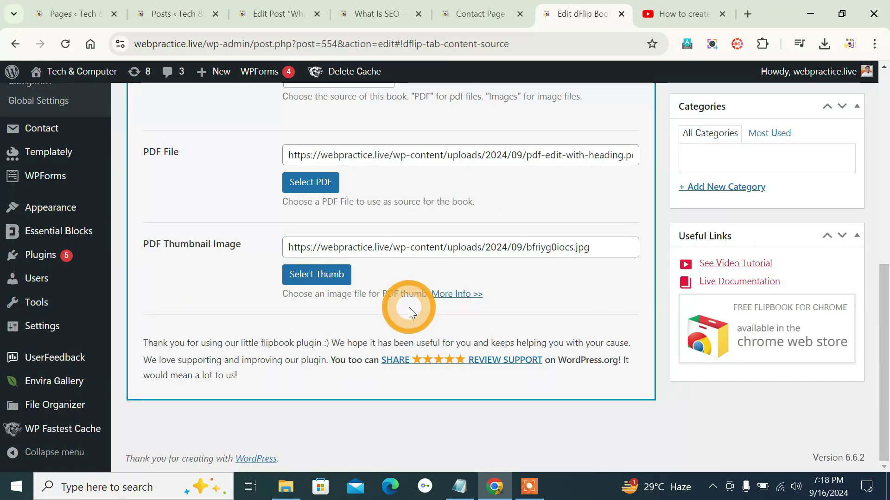
scroll(409, 308, up, 5)
Go back to the live Contact Page and view the embedded flipbook below the contact form.
click(495, 13)
click(474, 181)
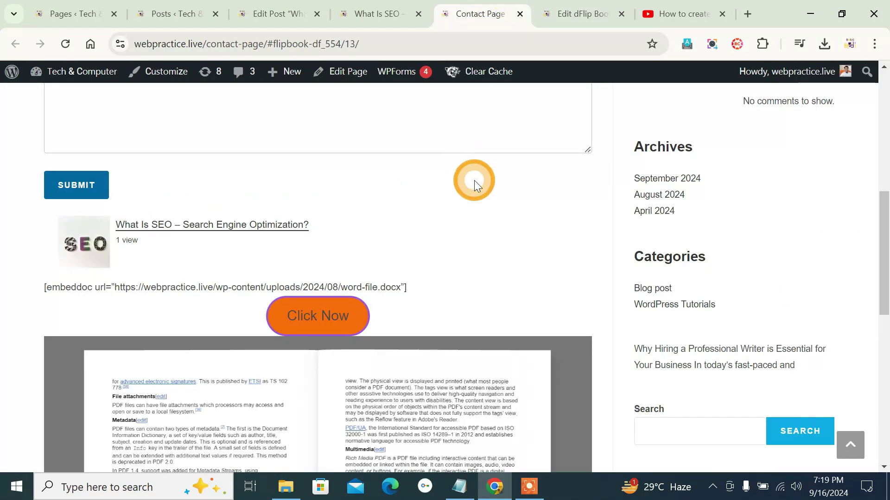
scroll(482, 227, down, 4)
scroll(491, 262, up, 3)
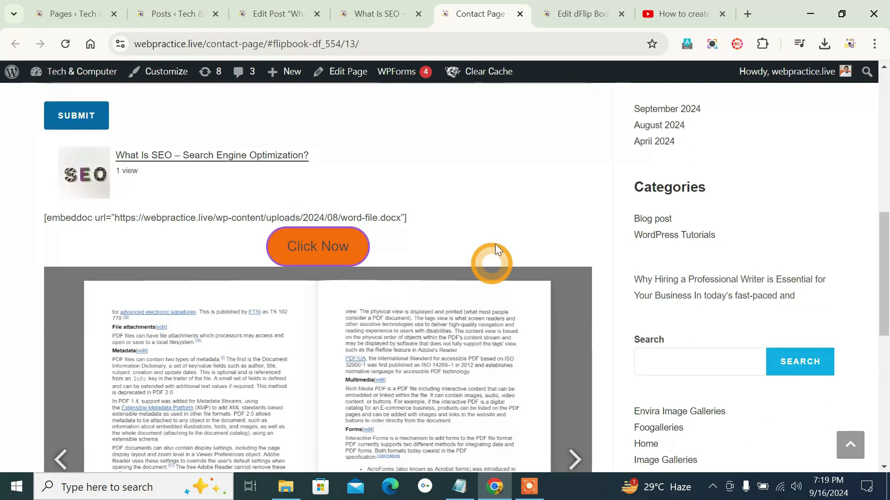